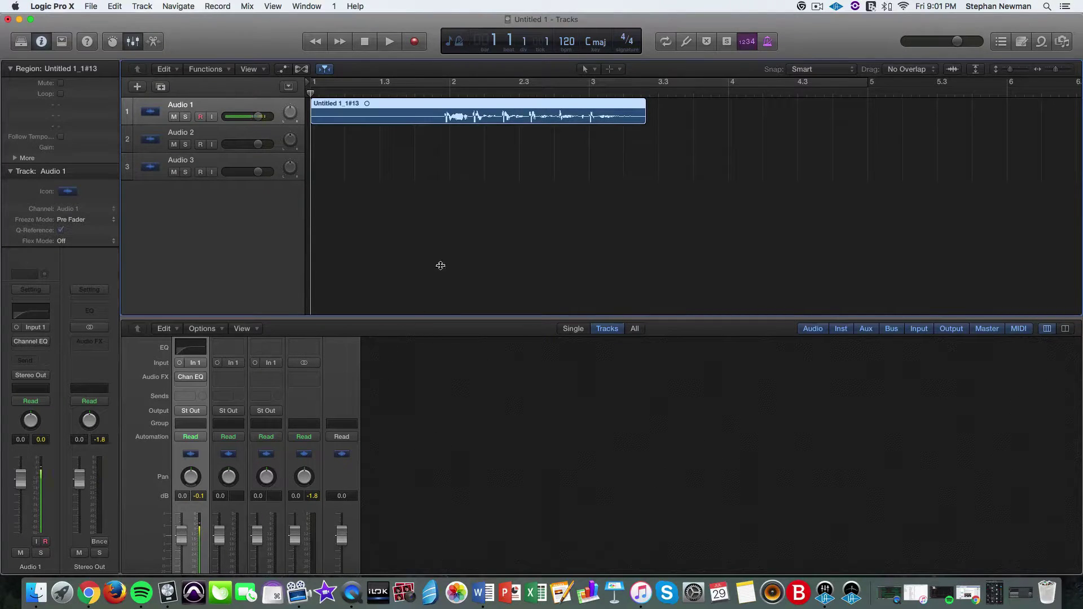
# Switch to the Console app to view the Analog 1 inserts, close the API Vision channel strip and minimise the console
pyautogui.click(834, 599)
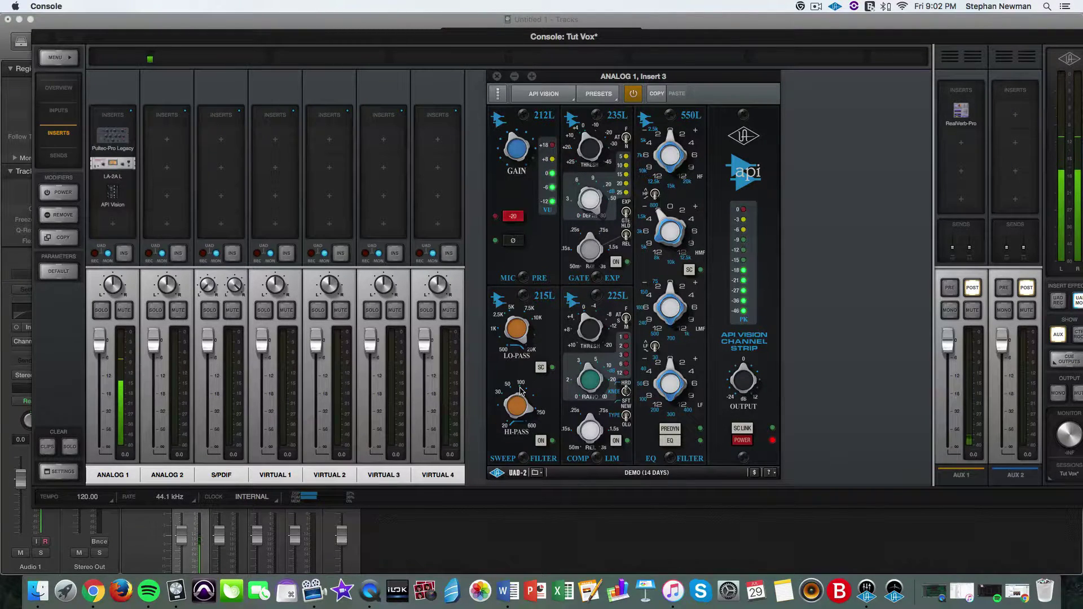
pyautogui.click(497, 77)
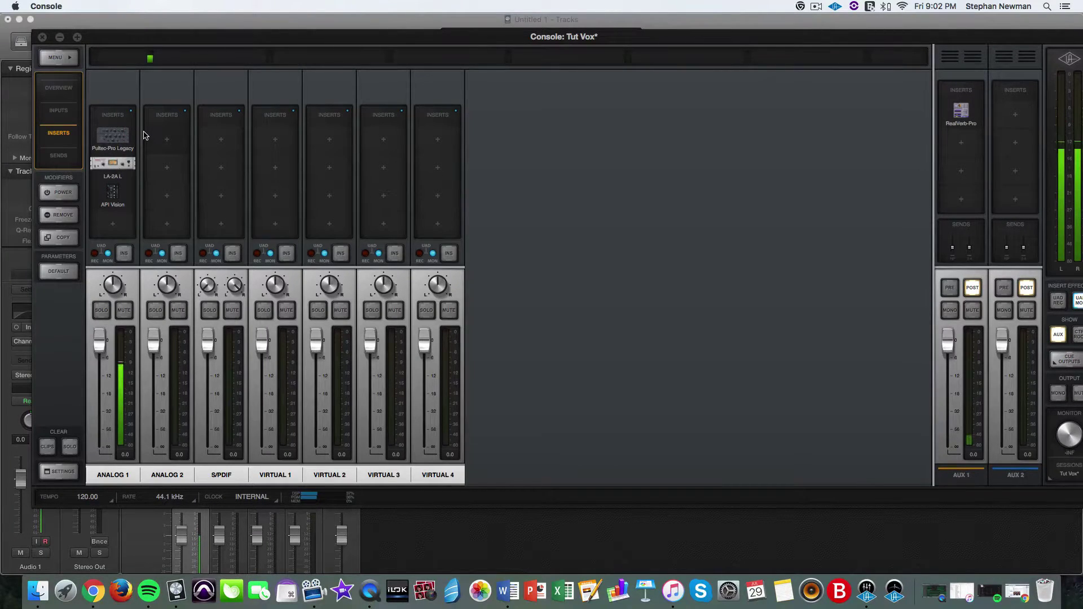
pyautogui.click(59, 37)
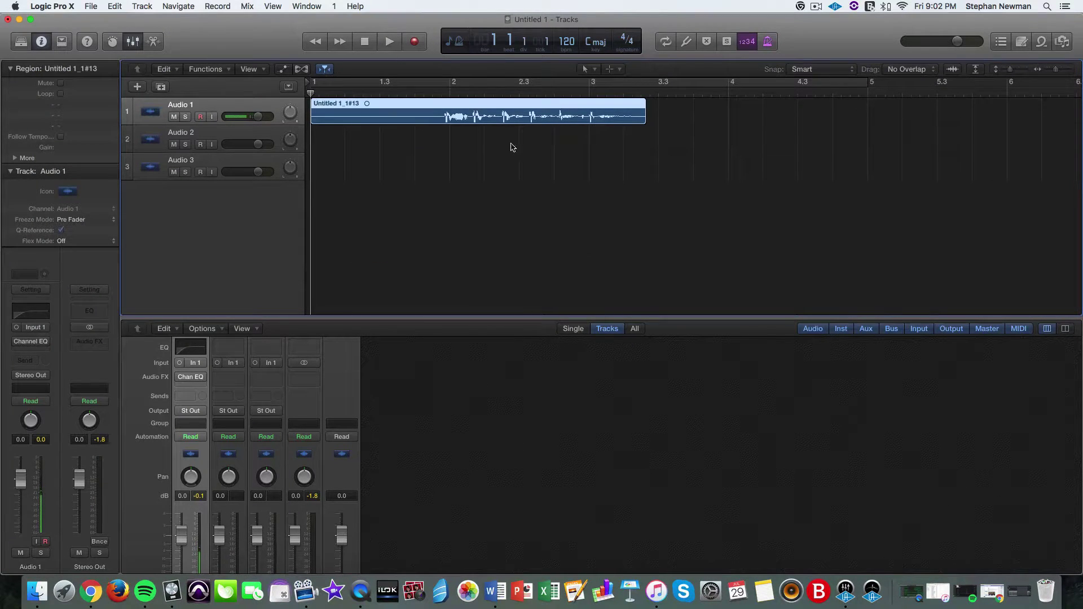
# Play the Audio 1 recording from bar 1 beat 4 and return the playhead to that position
pyautogui.click(416, 92)
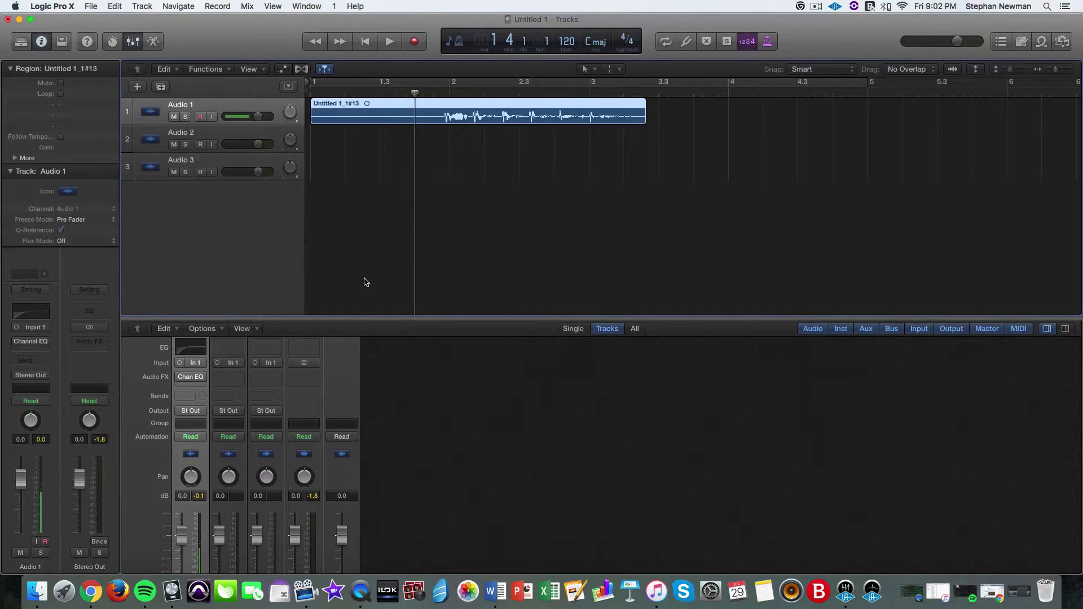
pyautogui.press('space')
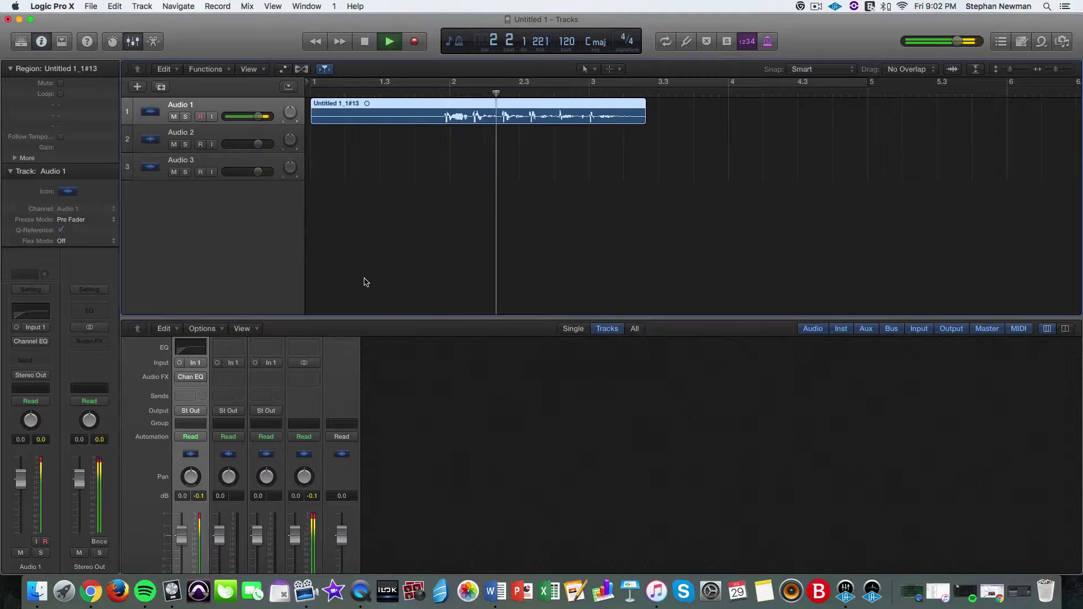
pyautogui.press('space')
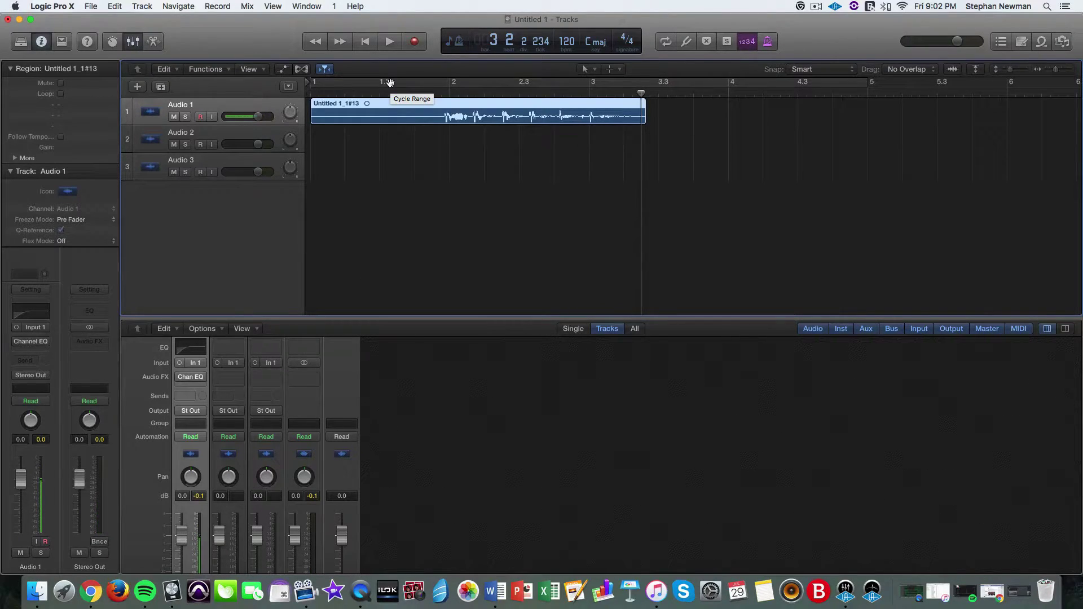
pyautogui.click(415, 92)
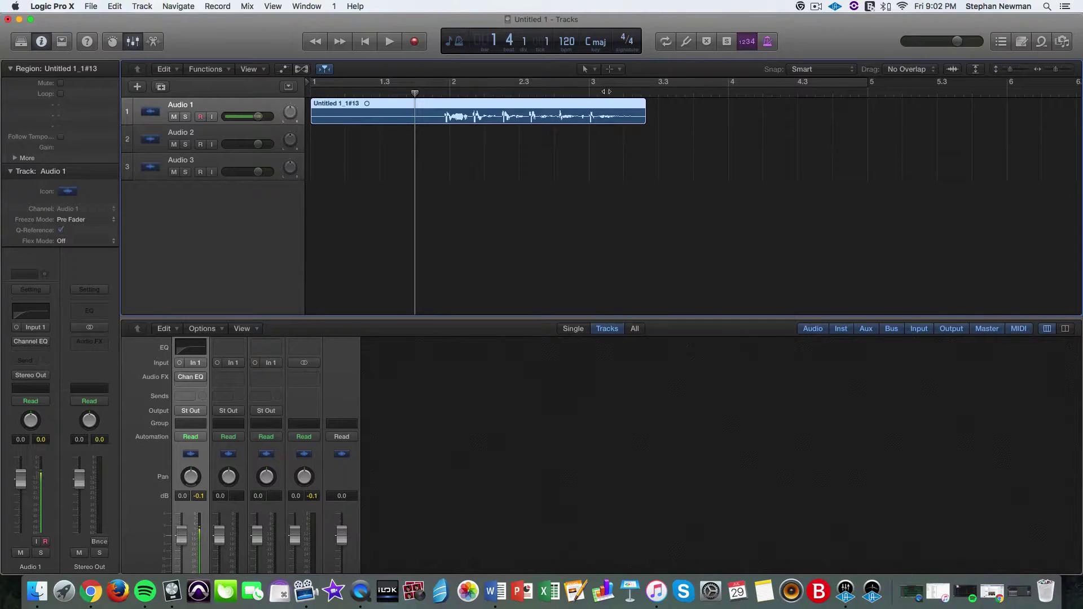
# Select the first plosive peak just before bar 2 on Audio 1 and play only that selection
pyautogui.moveTo(1055, 69); pyautogui.dragTo(1061, 75)
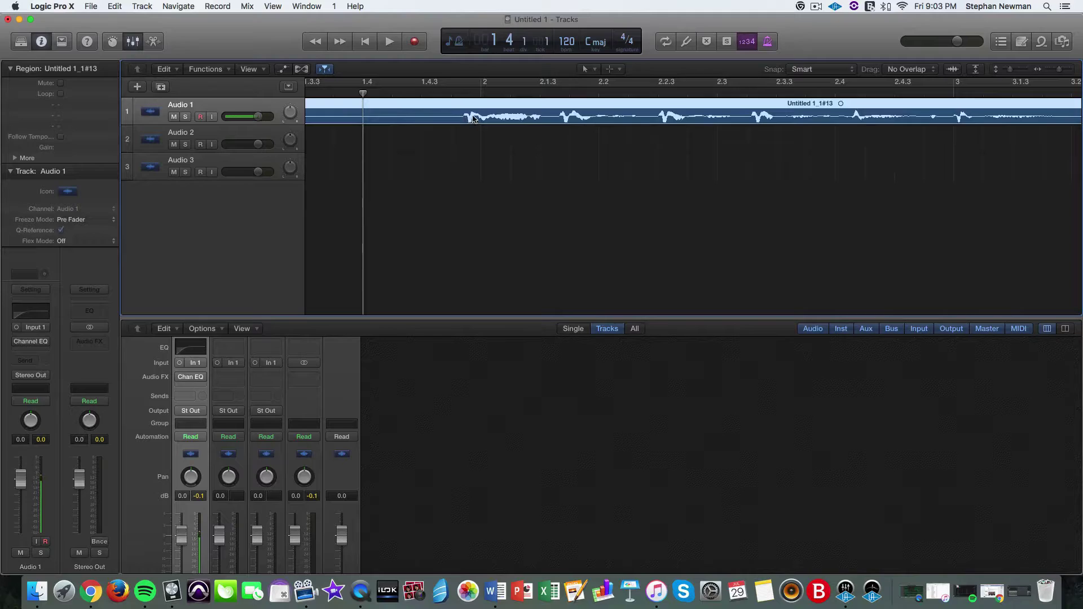
pyautogui.moveTo(460, 122); pyautogui.dragTo(477, 124)
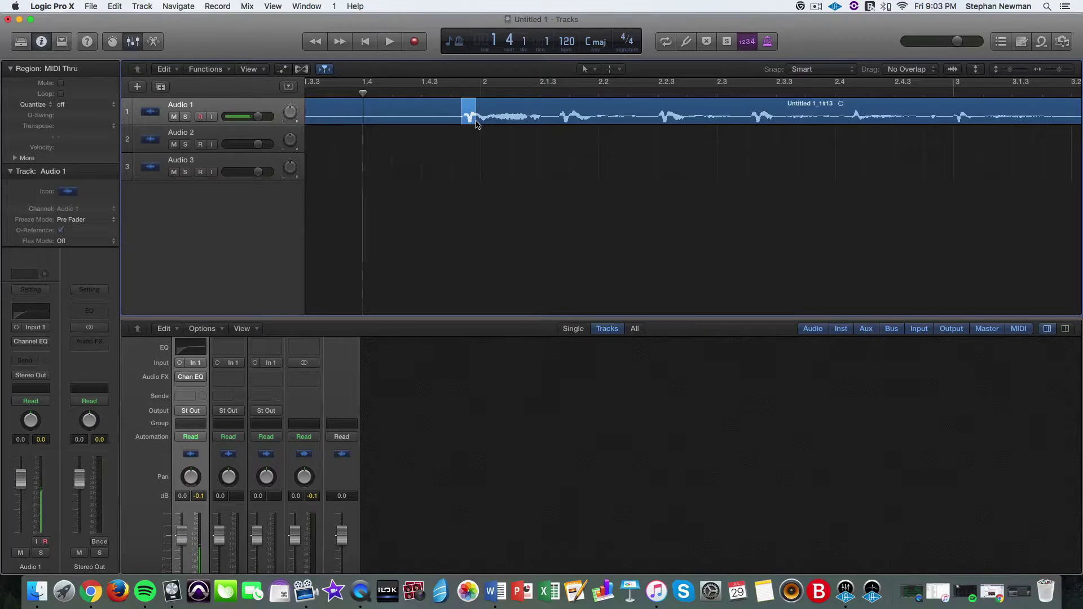
pyautogui.press('space')
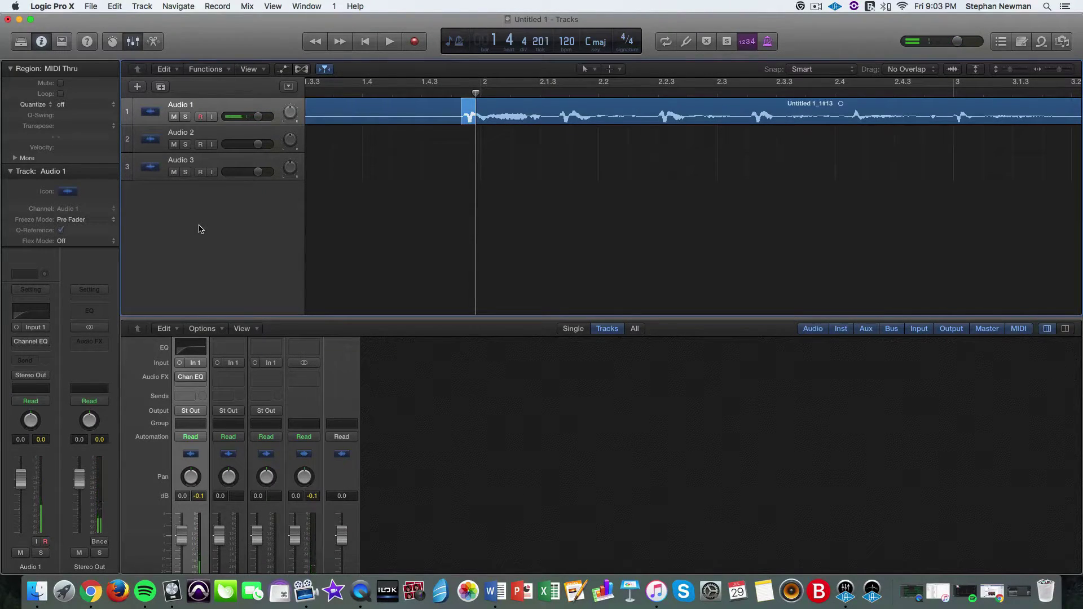
pyautogui.press('space')
# Open the Channel EQ on the Audio 1 channel strip and switch the plug-in on
pyautogui.moveTo(187, 380)
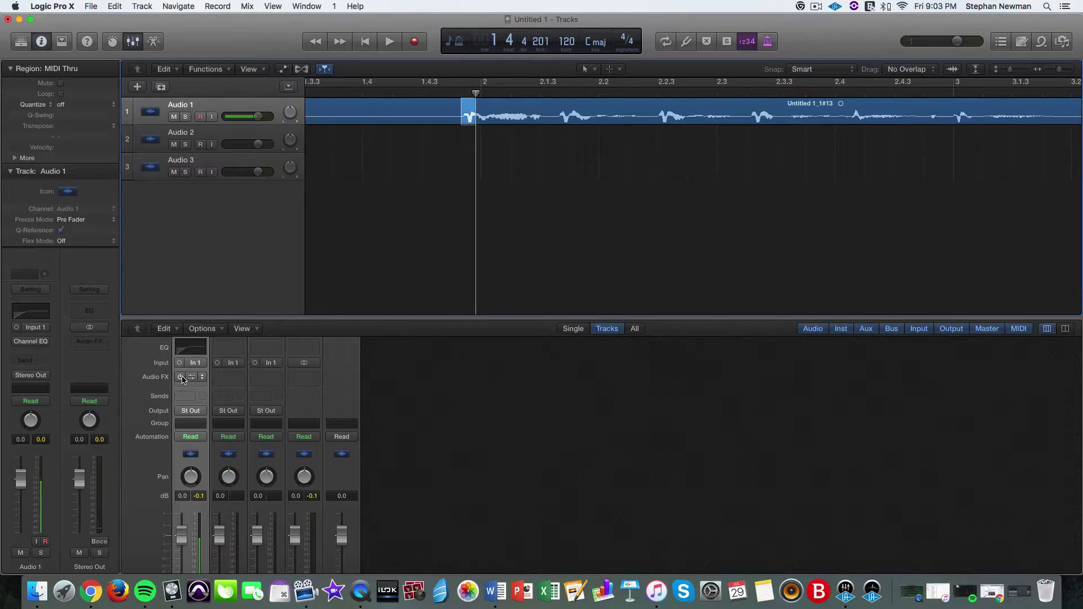
pyautogui.click(193, 378)
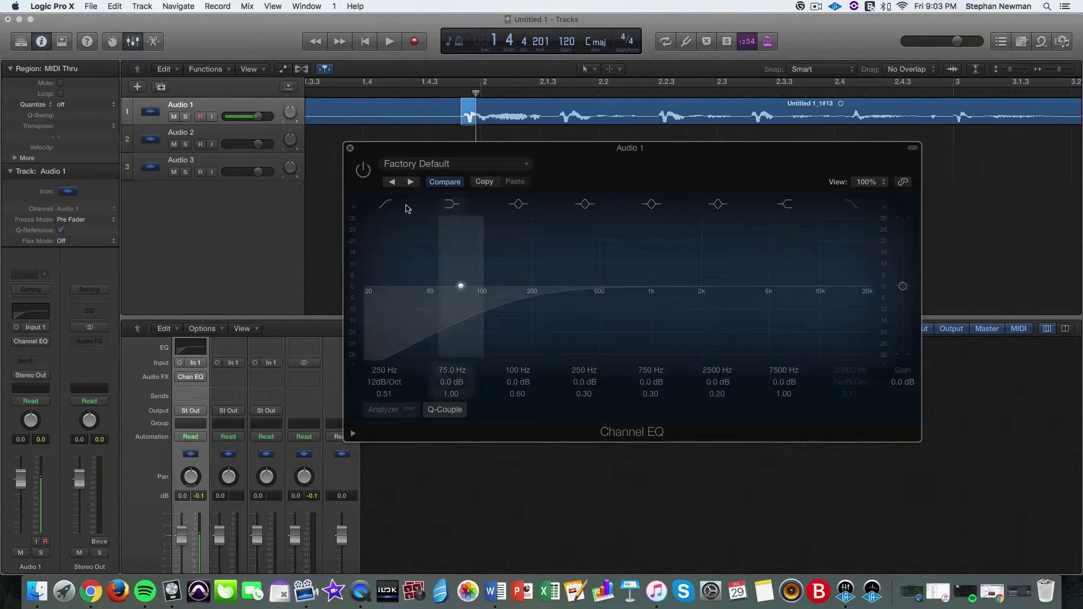
pyautogui.moveTo(422, 163); pyautogui.dragTo(463, 145)
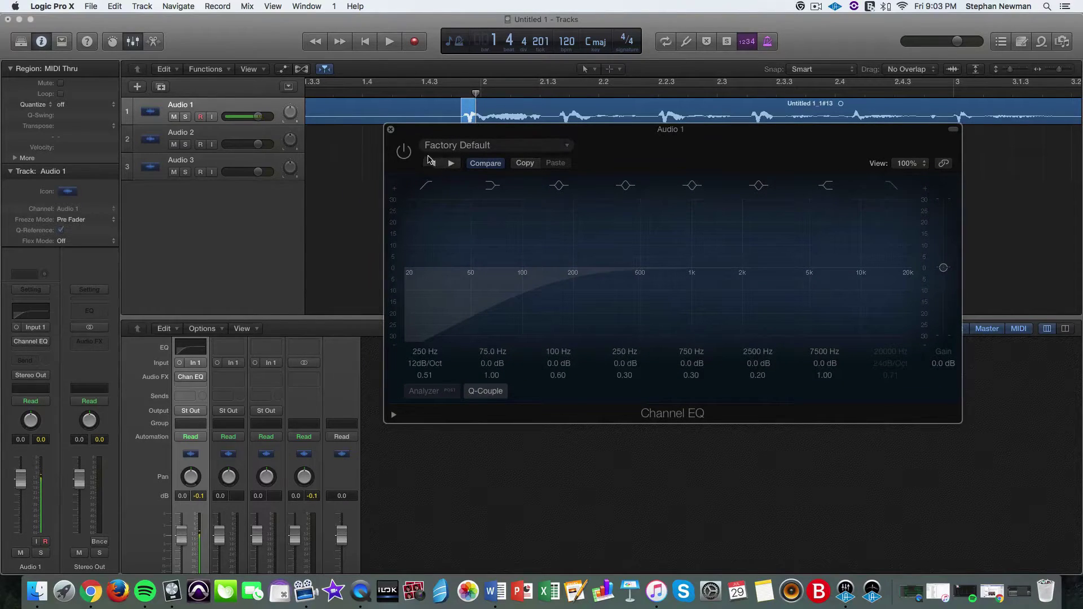
pyautogui.click(404, 151)
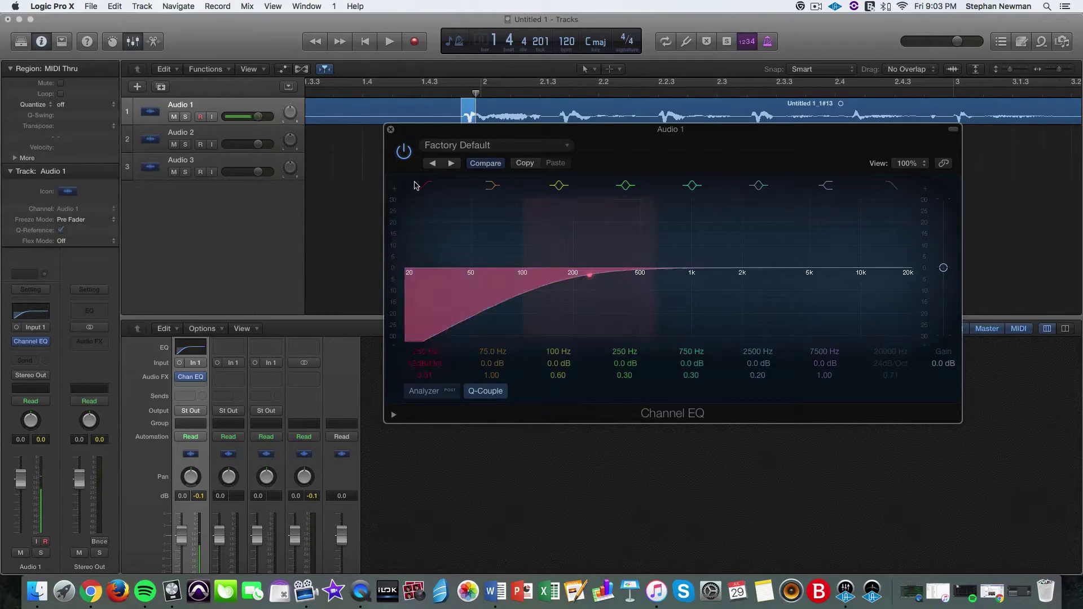
# Reset the EQ's low-cut band to its defaults and set it to 230 Hz, 18 dB/Oct and a Q of 0.57
pyautogui.click(427, 185)
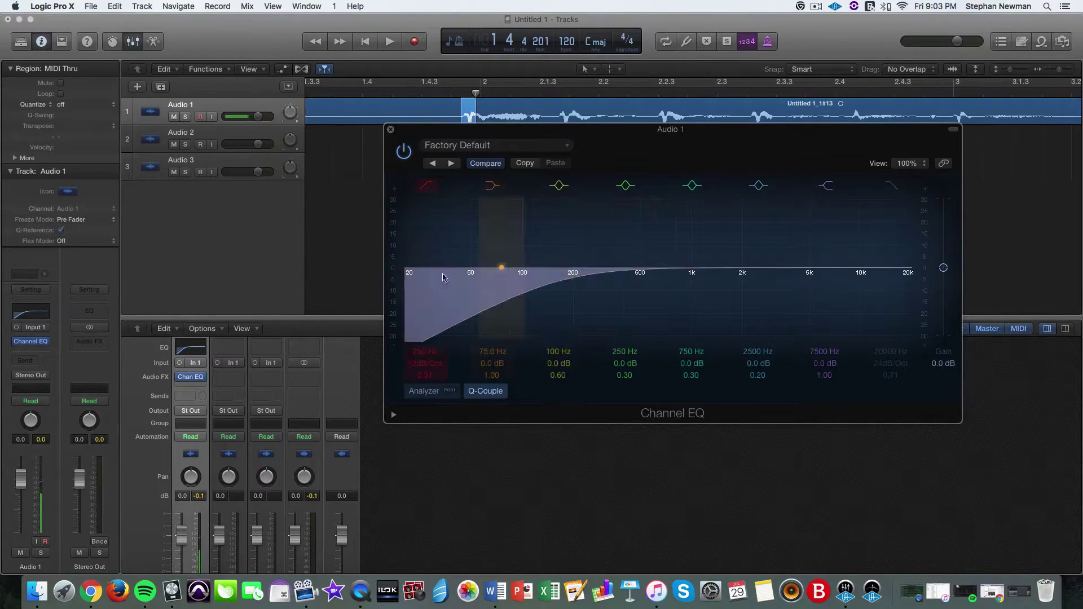
pyautogui.click(429, 186)
pyautogui.keyDown('alt'); pyautogui.click(433, 365); pyautogui.keyUp('alt')
pyautogui.keyDown('alt'); pyautogui.click(425, 373); pyautogui.keyUp('alt')
pyautogui.keyDown('alt'); pyautogui.click(431, 354); pyautogui.keyUp('alt')
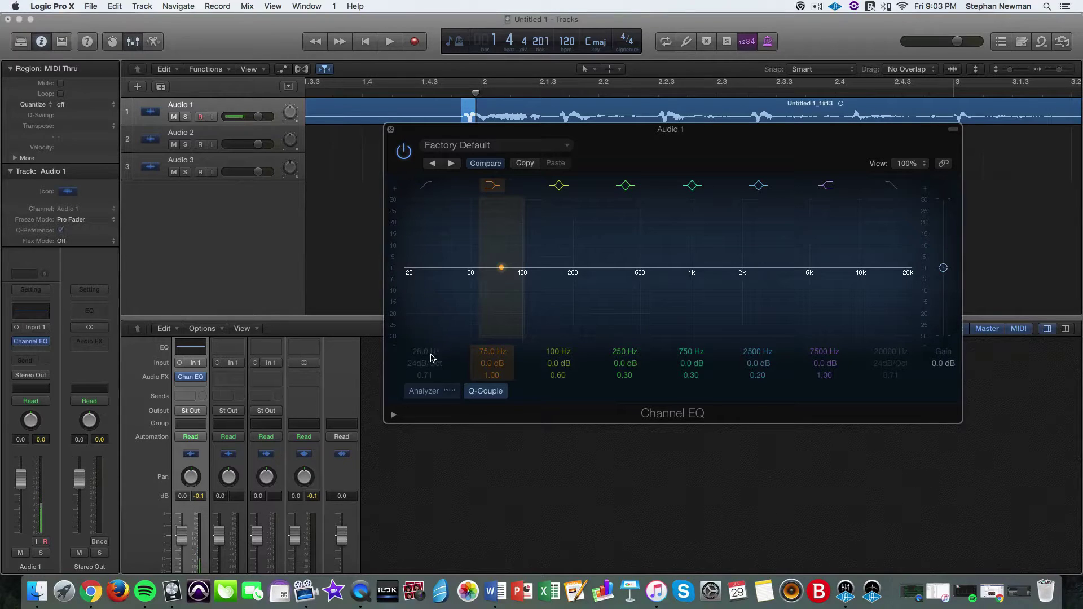
pyautogui.click(427, 185)
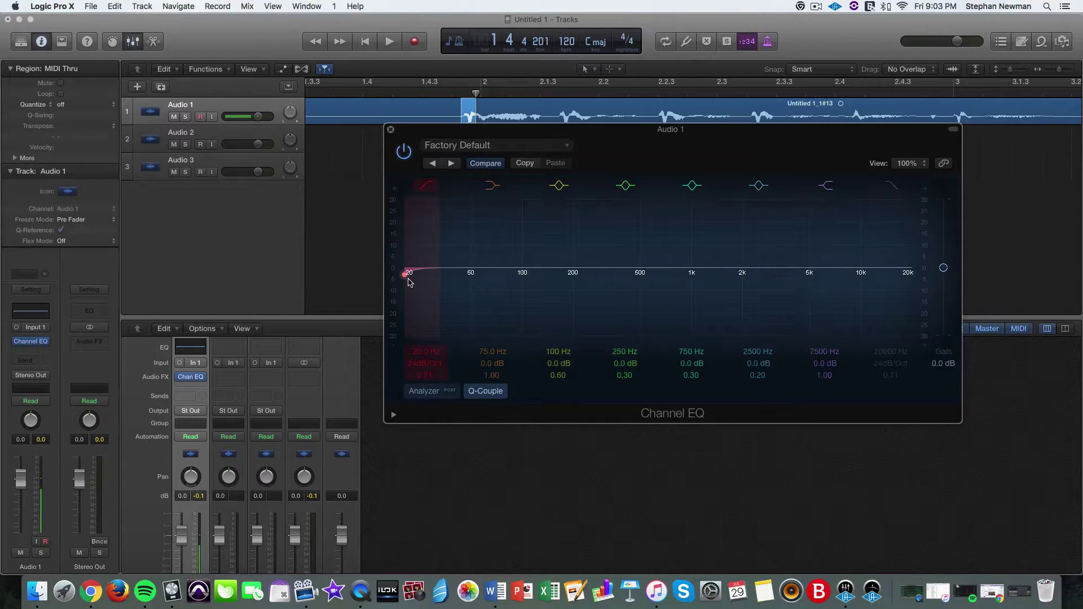
pyautogui.moveTo(408, 276); pyautogui.dragTo(601, 282)
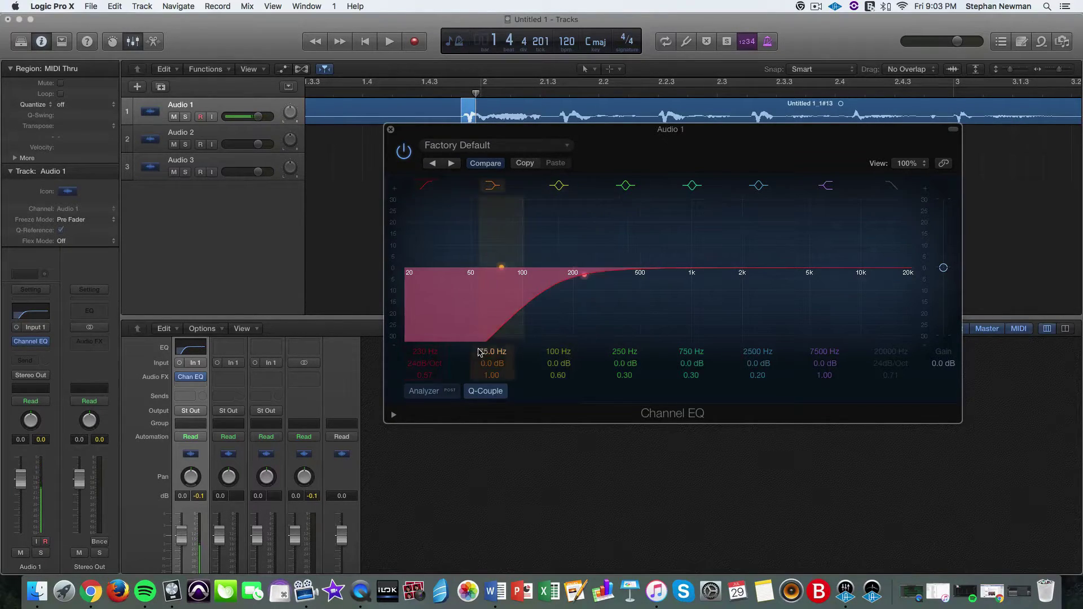
pyautogui.moveTo(418, 369); pyautogui.dragTo(418, 375)
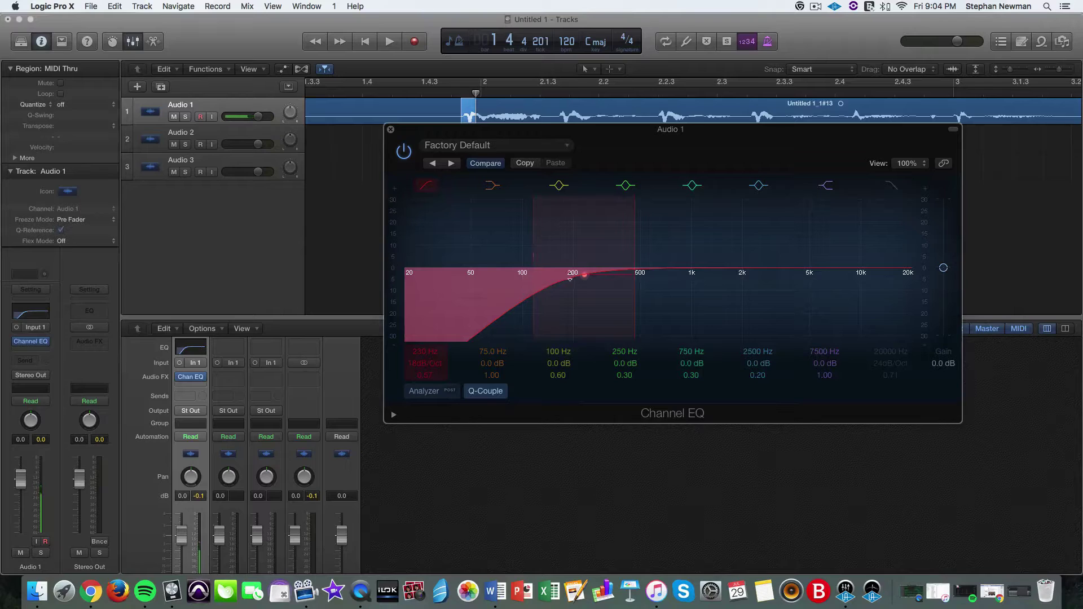
# Play the Audio 1 passage from bar 1 beat 4 with the low cut active
pyautogui.click(356, 161)
pyautogui.click(363, 92)
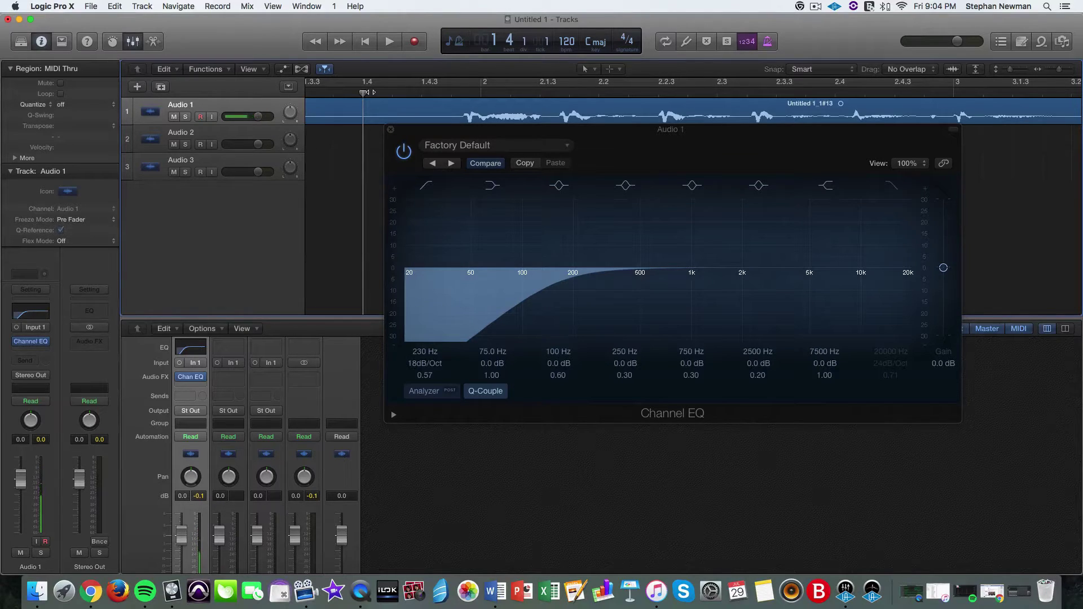
pyautogui.press('space')
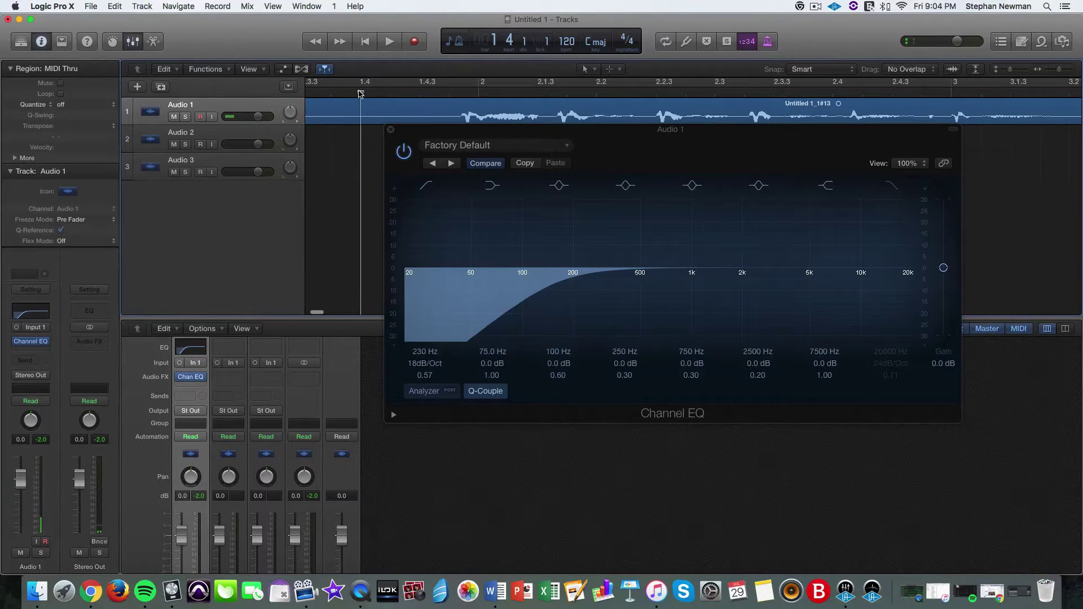
pyautogui.press('space')
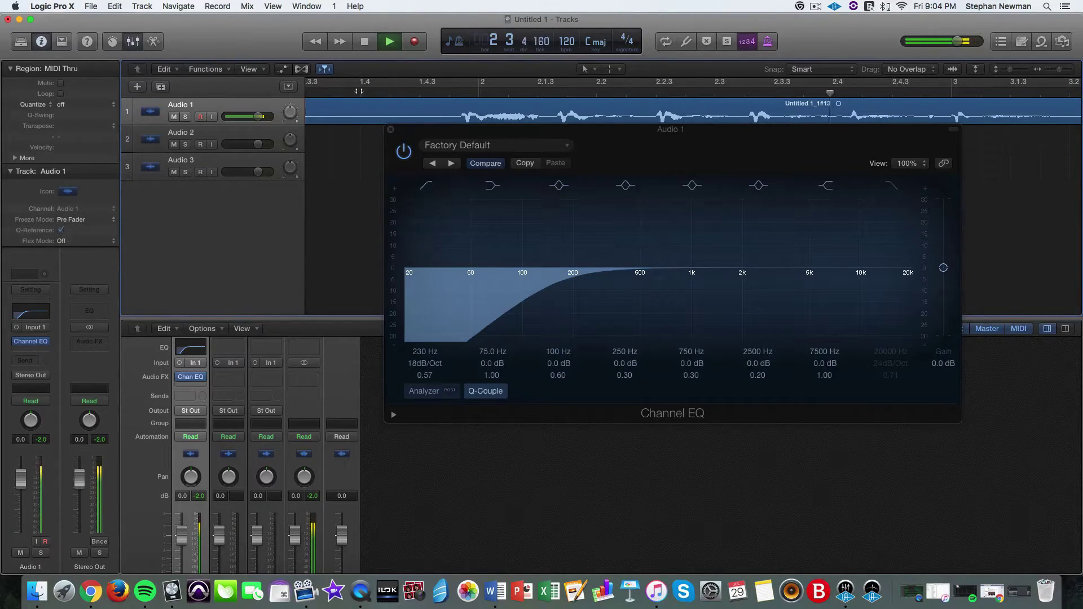
pyautogui.press('space')
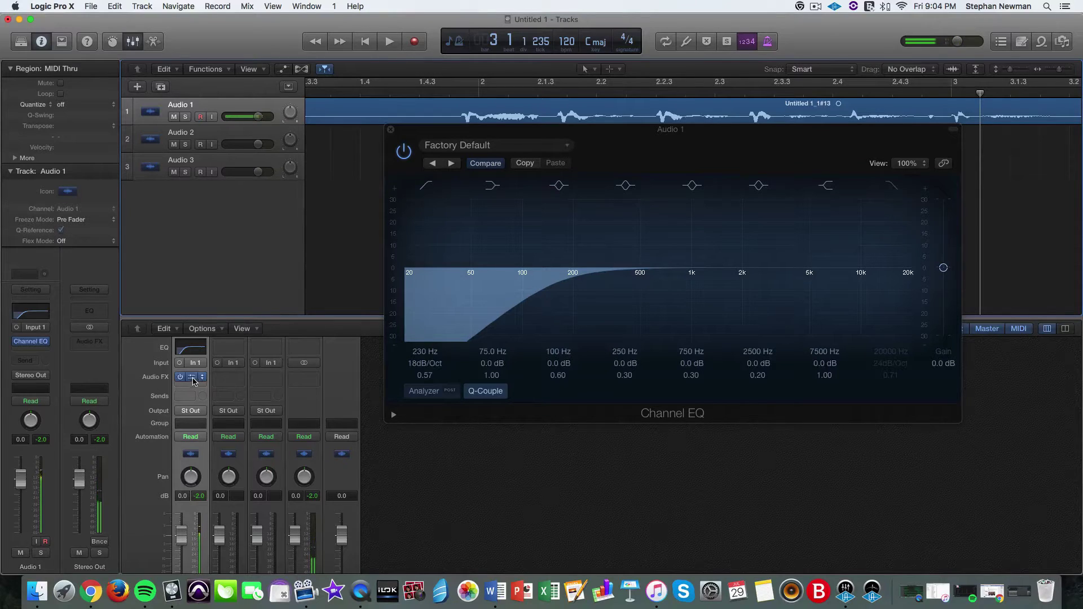
# Play the passage from bar 1 beat 3 with the Channel EQ bypassed for comparison, then re-enable the EQ and close its window
pyautogui.click(181, 377)
pyautogui.click(332, 93)
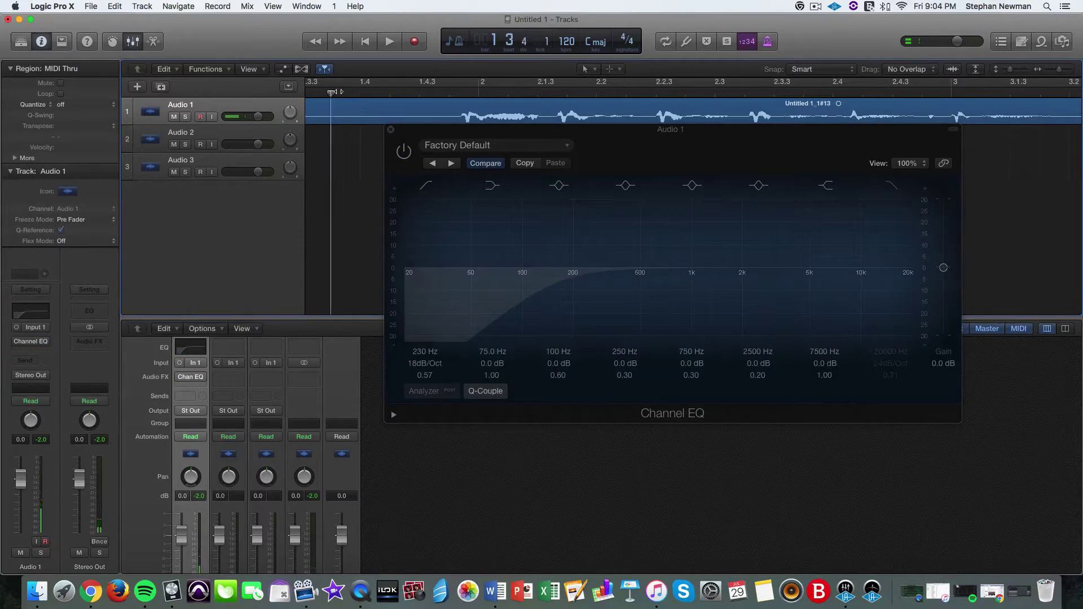
pyautogui.press('space')
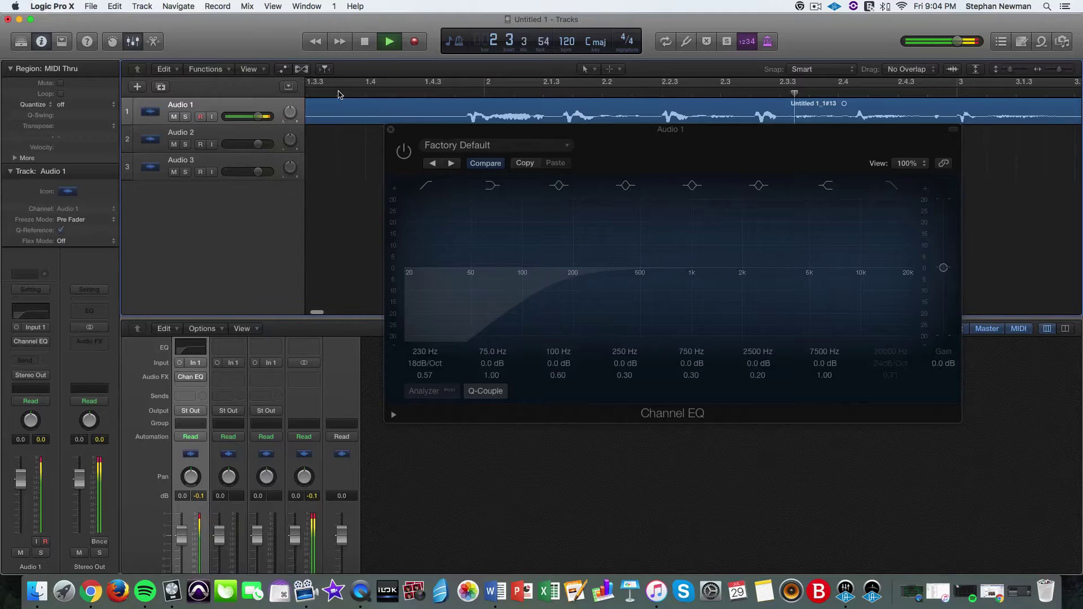
pyautogui.hscroll(-1, 339, 93)
pyautogui.press('space')
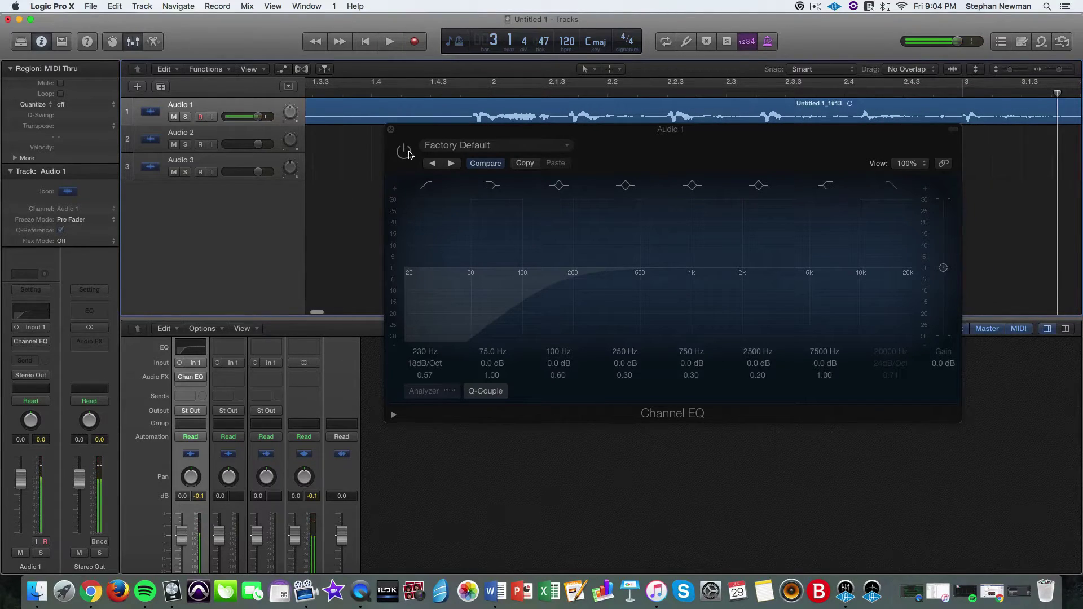
pyautogui.click(403, 151)
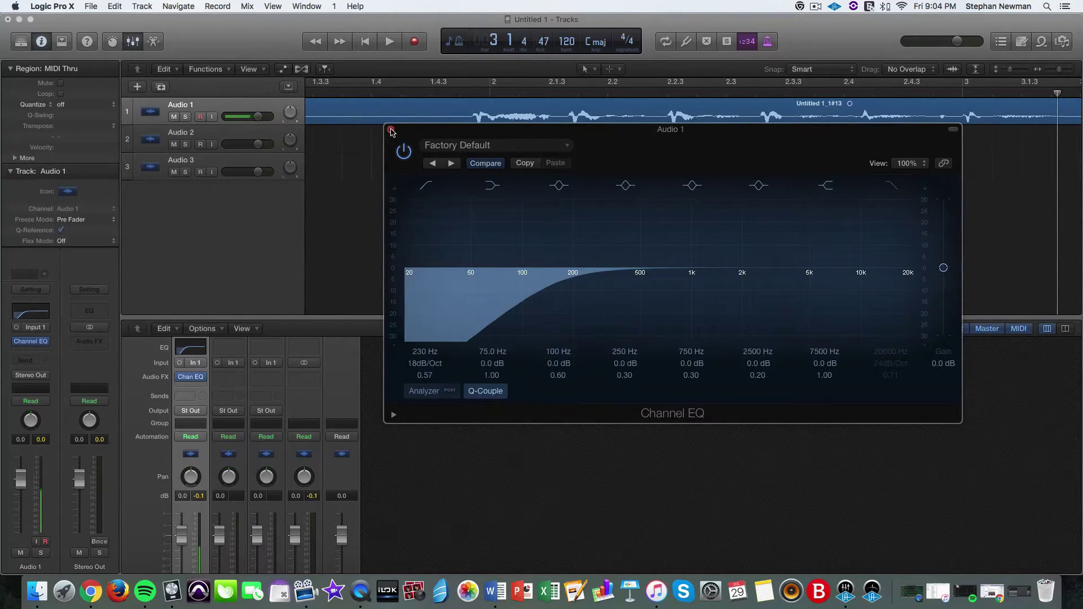
pyautogui.click(391, 131)
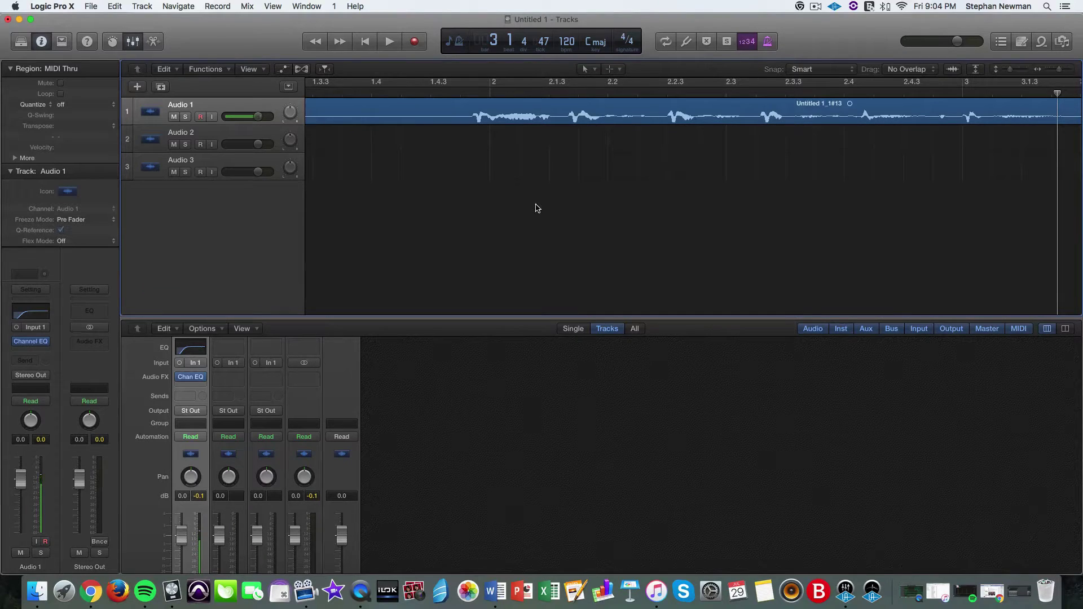
# Show track automation and lower the volume of the first plosive just before bar 2 on Audio 1 to about -6.5 dB, checking by playback
pyautogui.click(1061, 70)
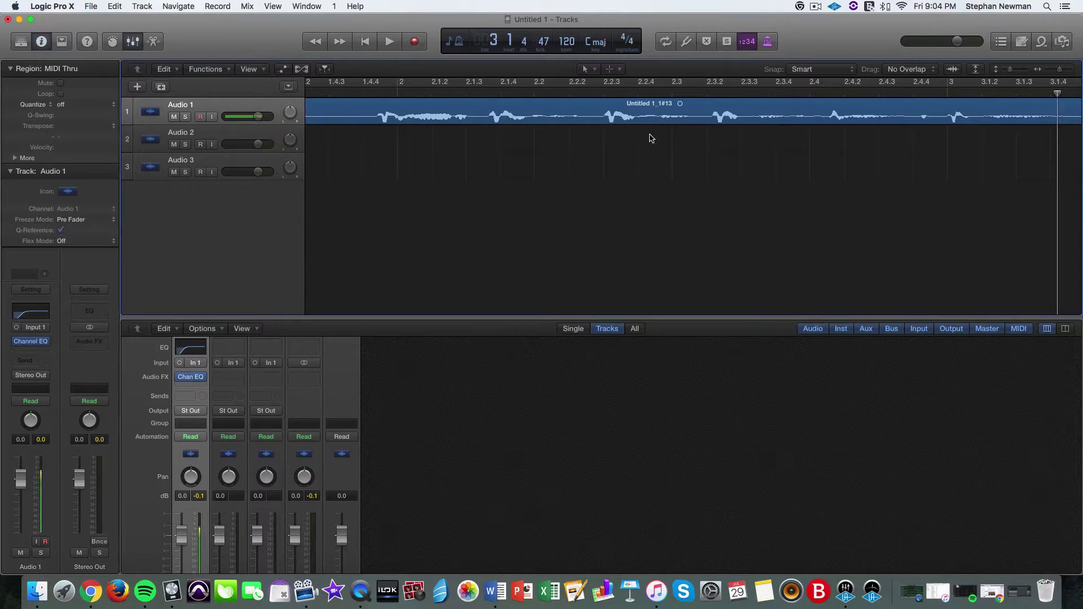
pyautogui.moveTo(372, 118); pyautogui.dragTo(391, 118)
pyautogui.hscroll(-2, 415, 162)
pyautogui.hscroll(-5, 415, 162)
pyautogui.press('a')
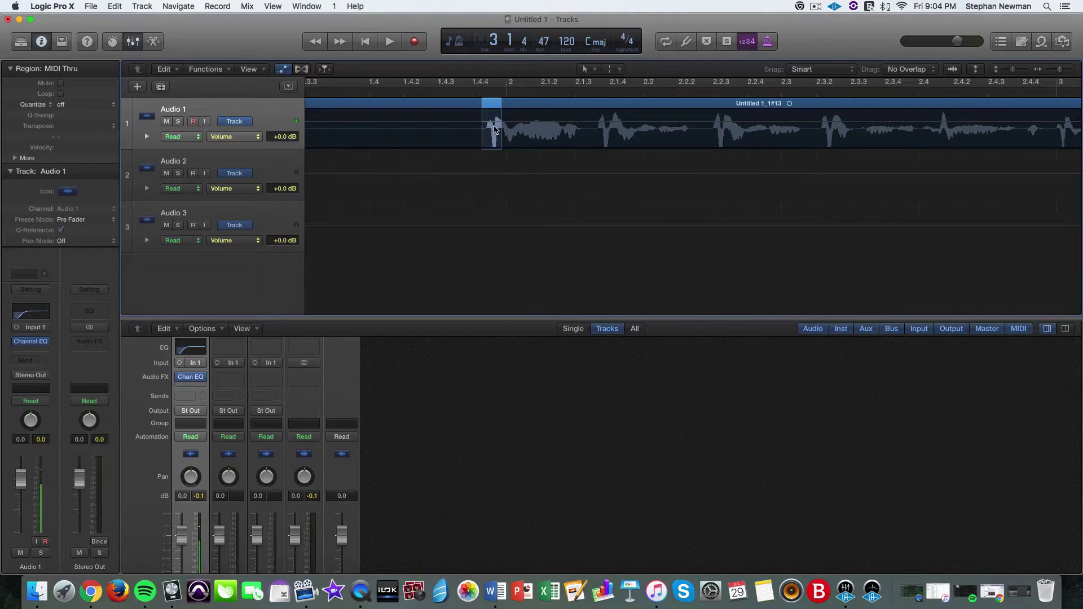
pyautogui.press('space')
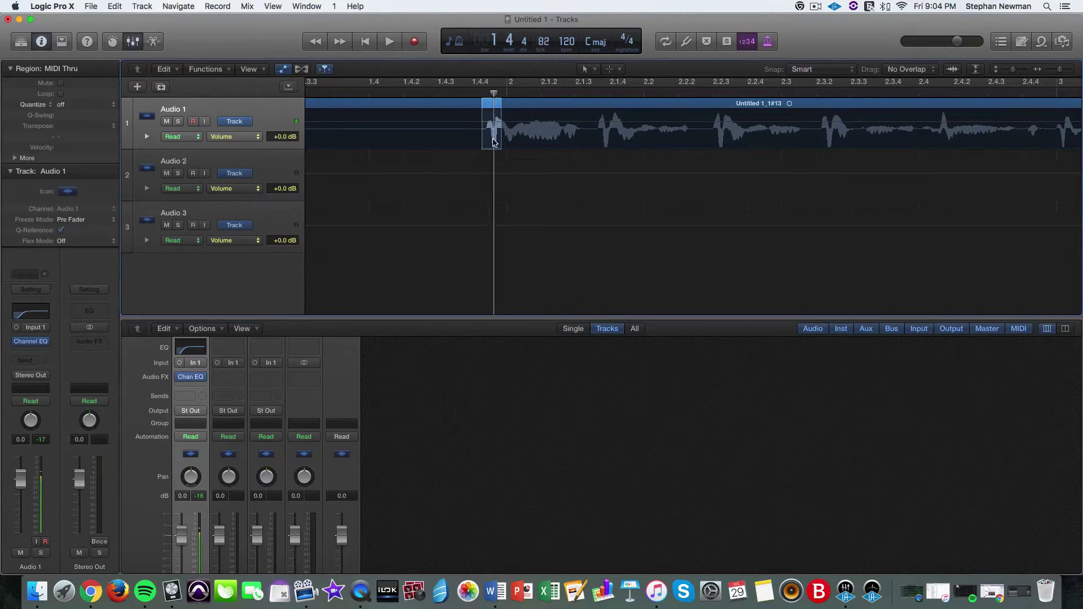
pyautogui.moveTo(492, 127); pyautogui.dragTo(491, 134)
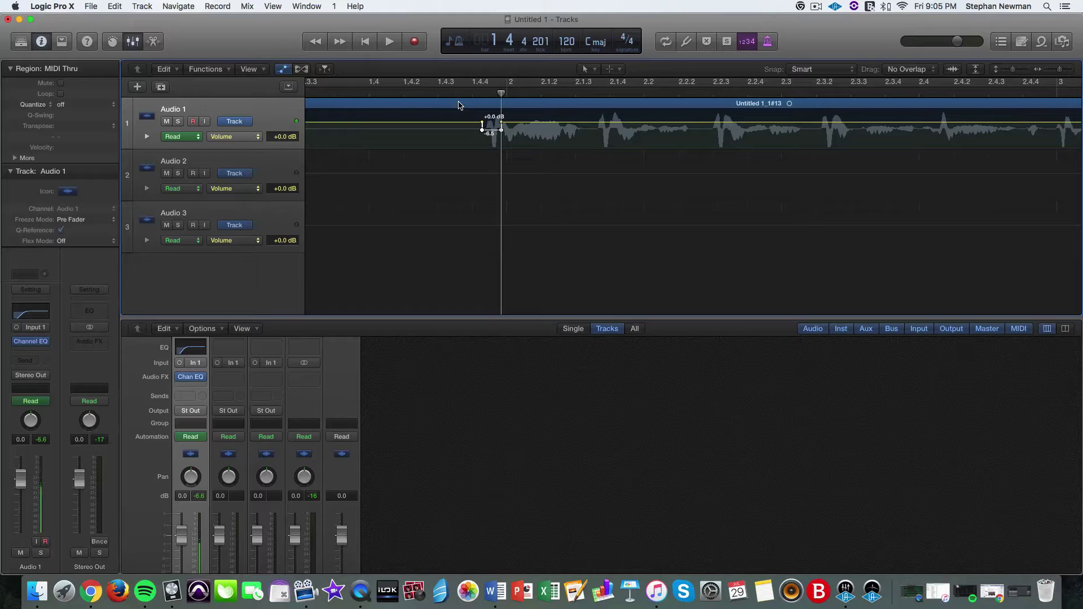
pyautogui.press('space')
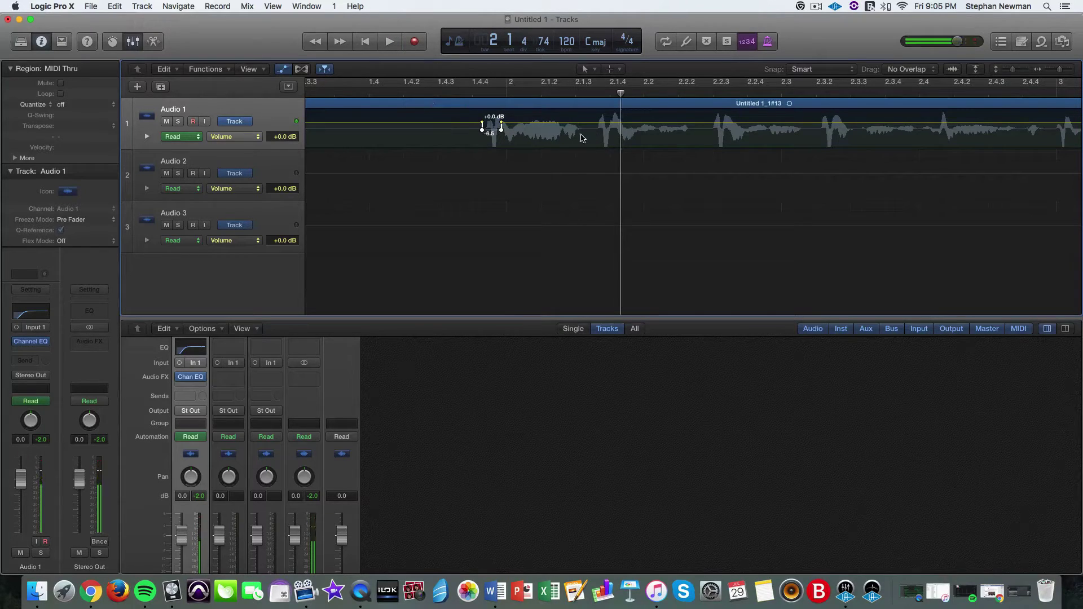
# Lower the track volume over the Audio 1 plosive near bar 2 beat 2 (2.2.3) to about -6.1 dB
pyautogui.moveTo(594, 138); pyautogui.dragTo(615, 141)
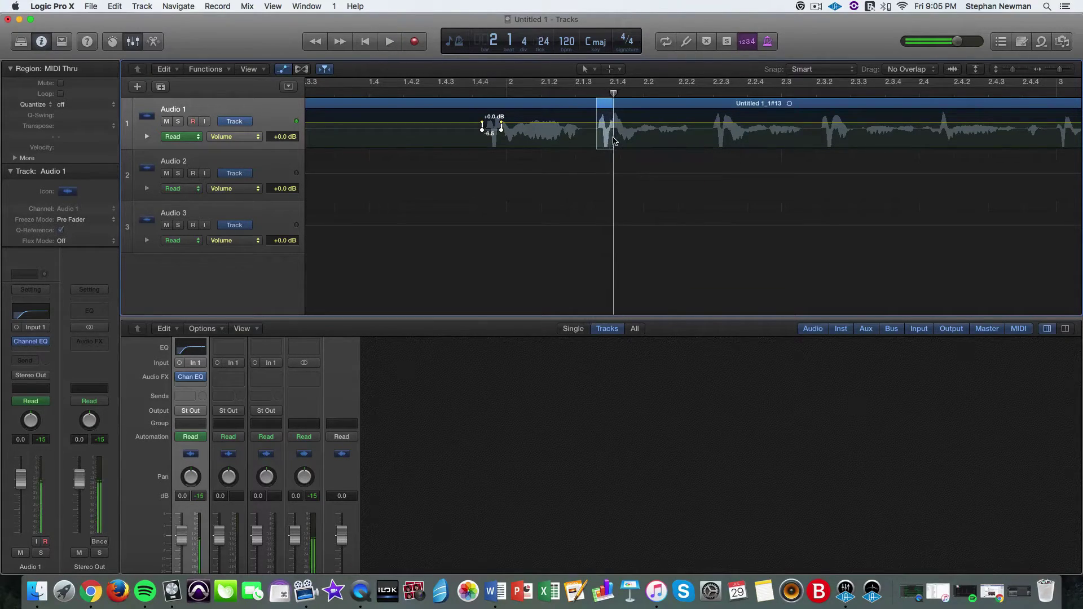
pyautogui.hscroll(1, 615, 141)
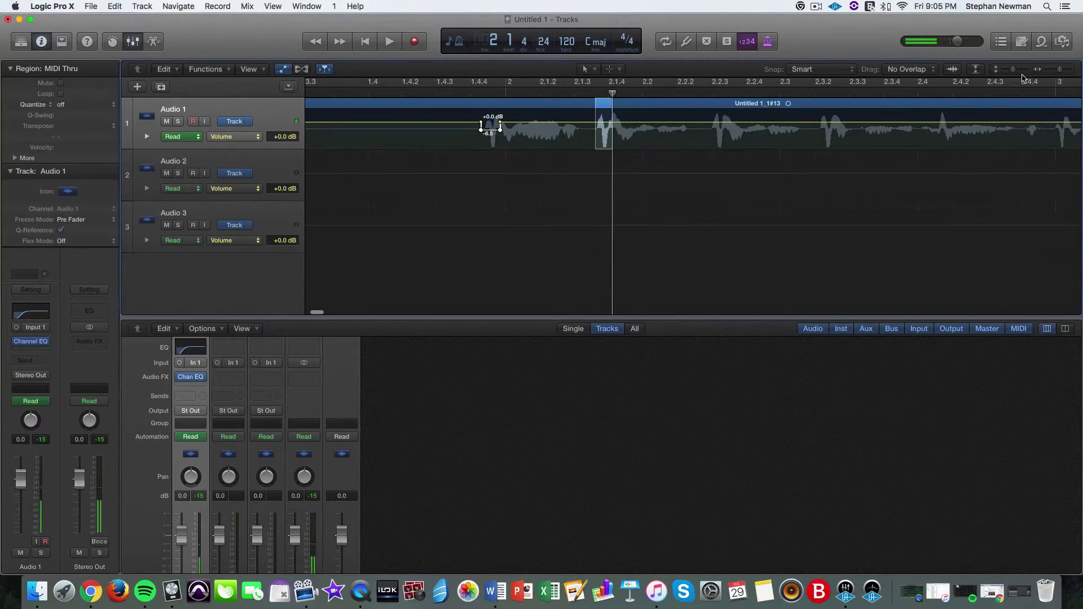
pyautogui.click(1063, 72)
pyautogui.click(1063, 71)
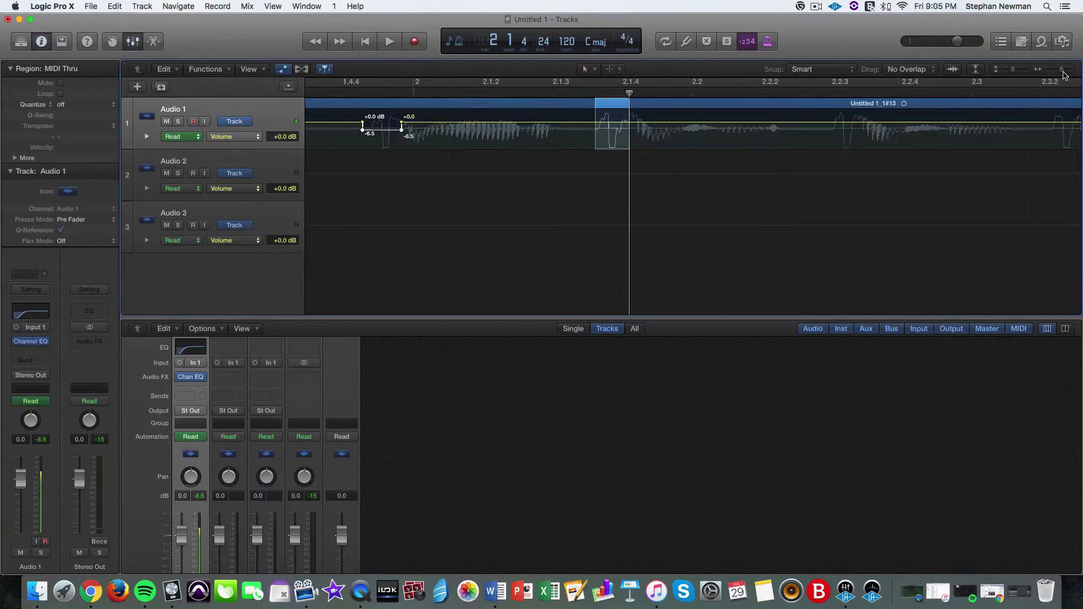
pyautogui.click(1063, 71)
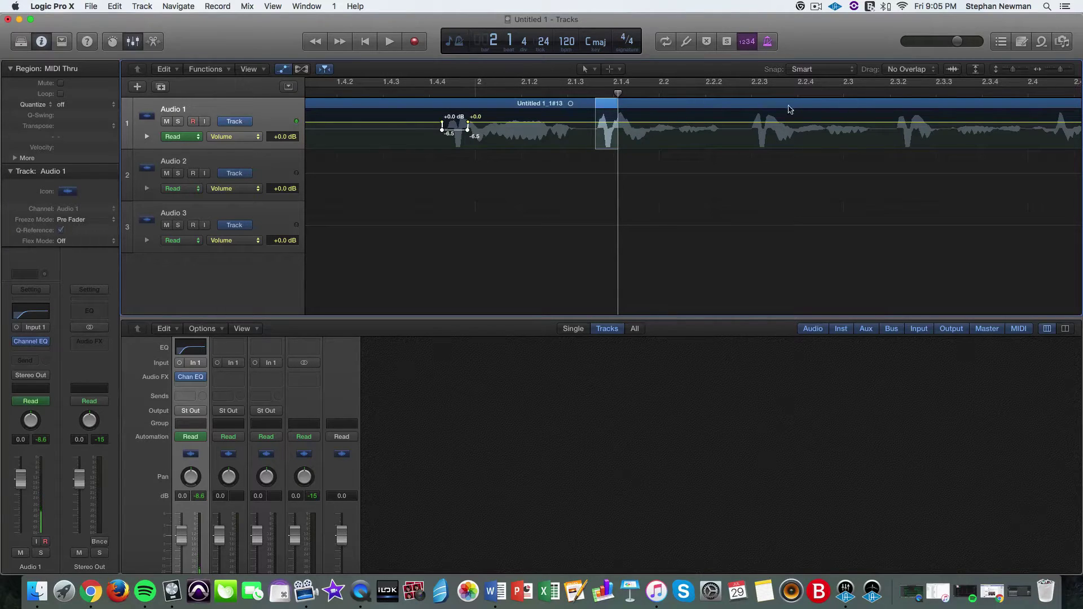
pyautogui.moveTo(745, 137)
pyautogui.mouseDown()
pyautogui.moveTo(767, 138)
pyautogui.moveTo(759, 133)
pyautogui.mouseUp()
pyautogui.press('space')
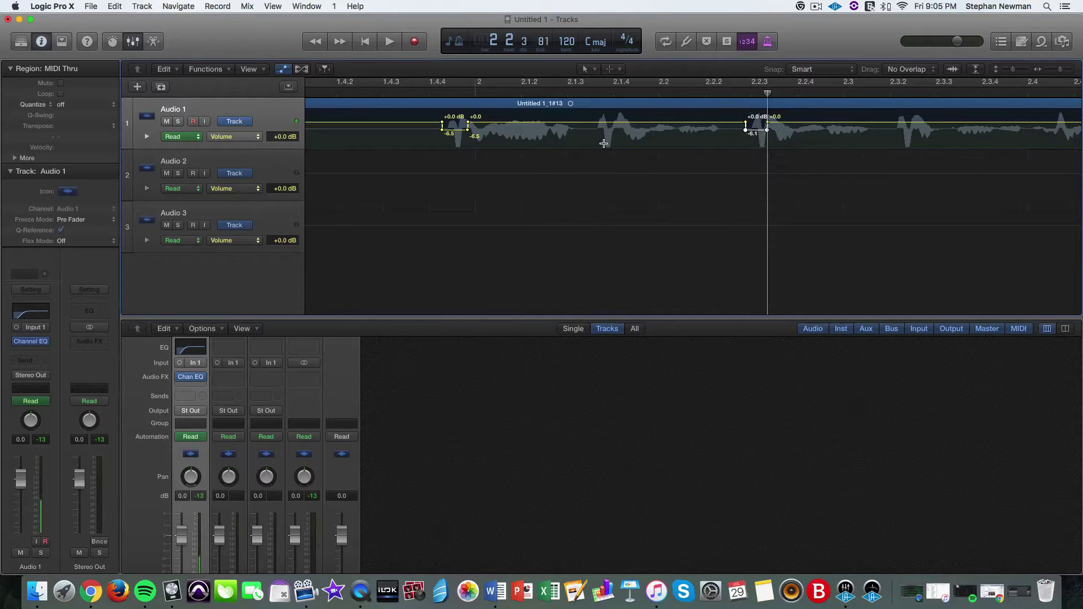
# Lower the track volume over the Audio 1 plosives near positions 2.1.4 and 2.3.2 to about -6.0 dB each
pyautogui.moveTo(593, 143); pyautogui.dragTo(604, 165)
pyautogui.hscroll(5, 714, 132)
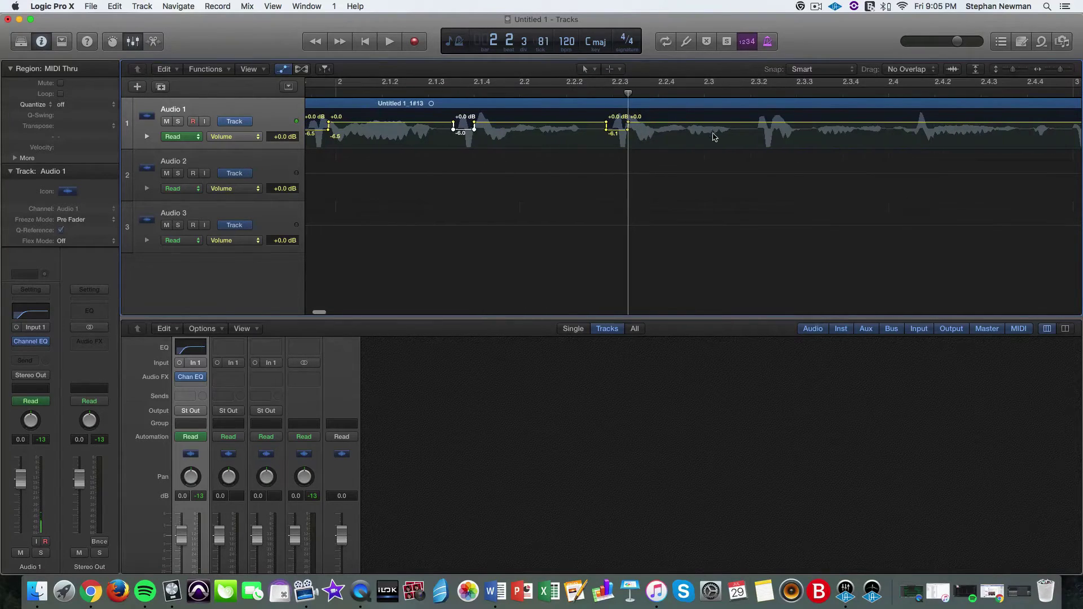
pyautogui.moveTo(751, 141); pyautogui.dragTo(784, 139)
pyautogui.hscroll(5, 762, 136)
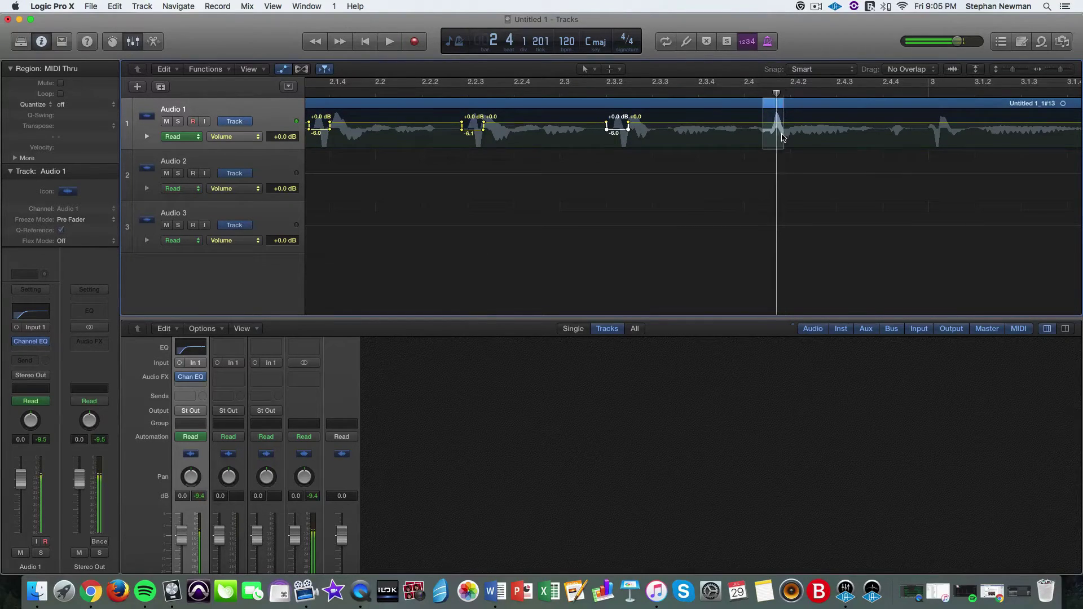
# Mark out the plosive at the start of bar 3 on Audio 1, narrowing the selection to its large dip
pyautogui.hscroll(4, 829, 133)
pyautogui.hscroll(6, 831, 133)
pyautogui.moveTo(650, 140)
pyautogui.mouseDown()
pyautogui.moveTo(670, 140)
pyautogui.moveTo(641, 142)
pyautogui.moveTo(658, 142)
pyautogui.mouseUp()
pyautogui.press('space')
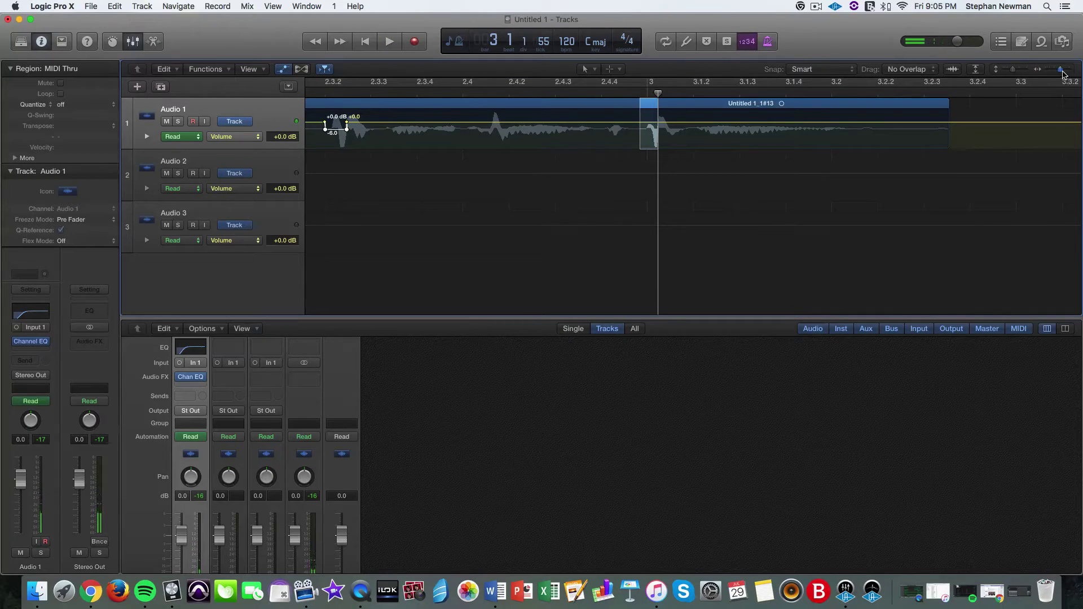
pyautogui.moveTo(1062, 73); pyautogui.dragTo(1064, 74)
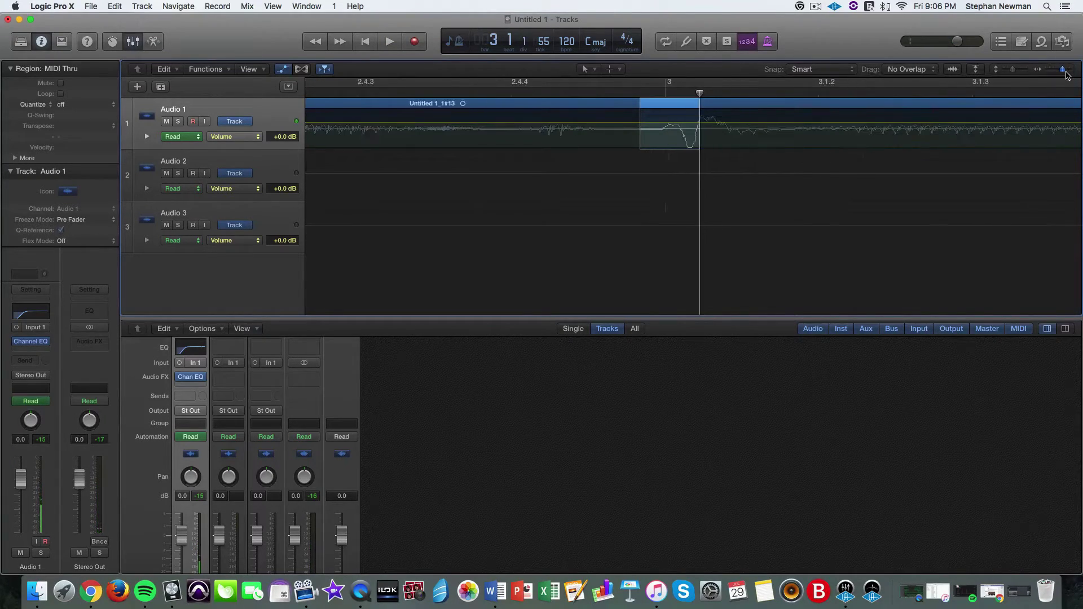
pyautogui.moveTo(666, 141); pyautogui.dragTo(691, 145)
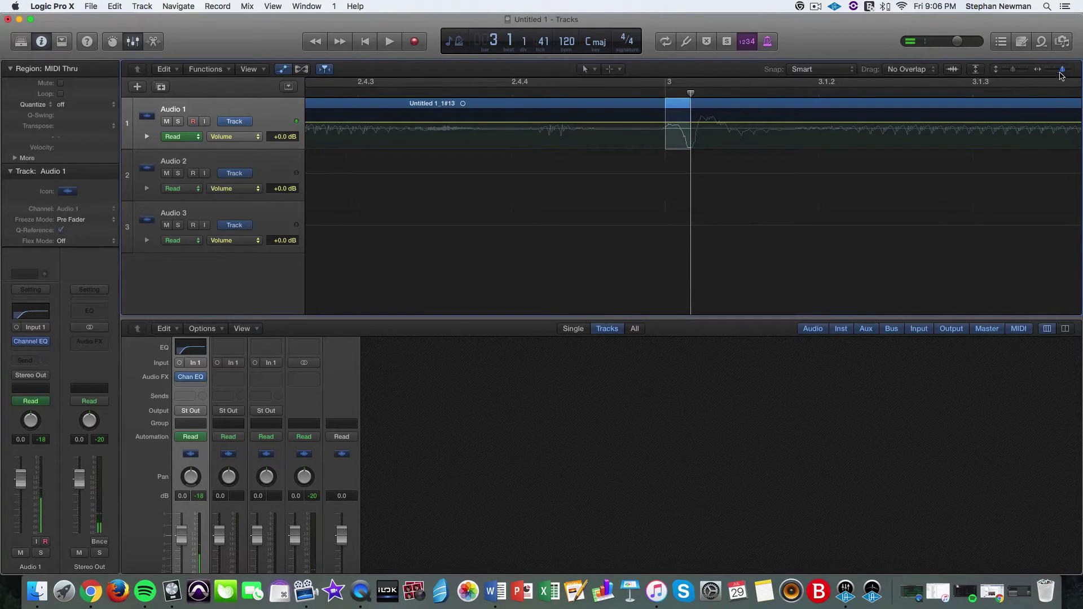
# Play Audio 1 with the volume automation from bar 1, and replay it from partway through bar 1
pyautogui.moveTo(1065, 73); pyautogui.dragTo(1050, 80)
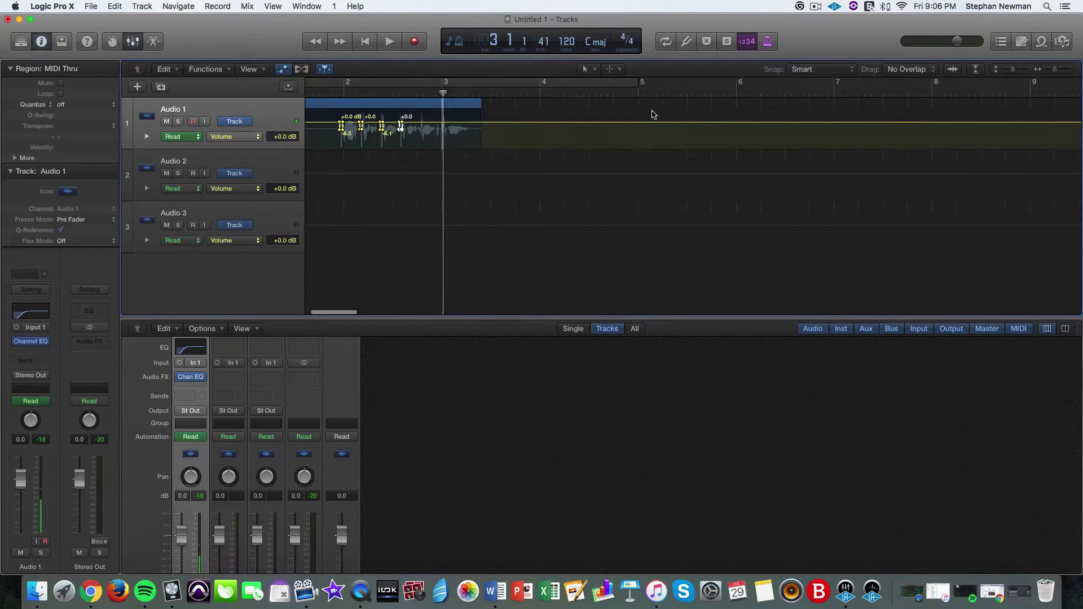
pyautogui.press('cmd+Right')
pyautogui.click(310, 93)
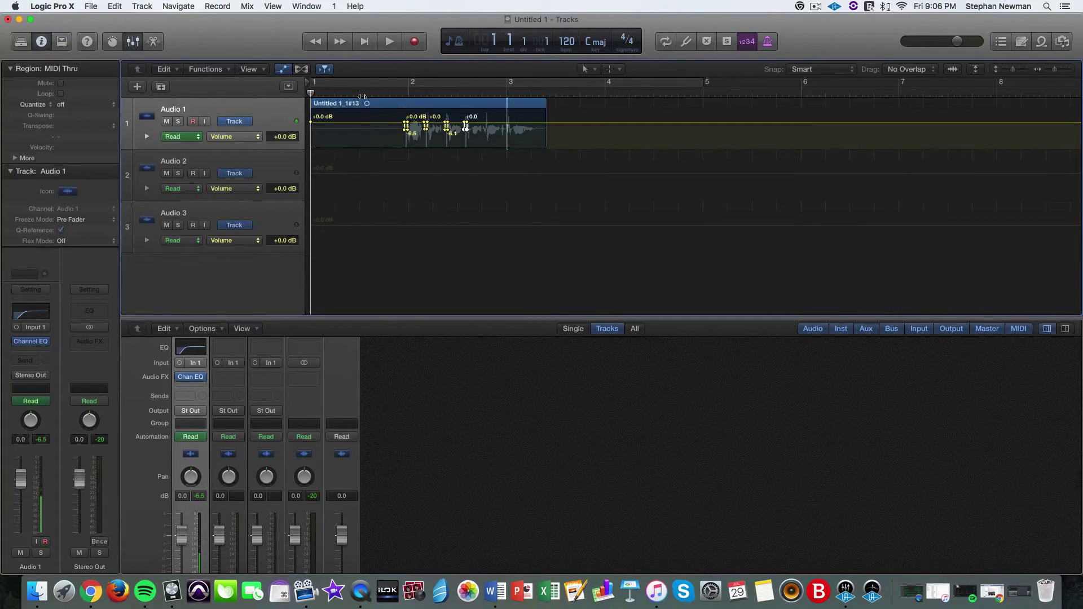
pyautogui.click(395, 242)
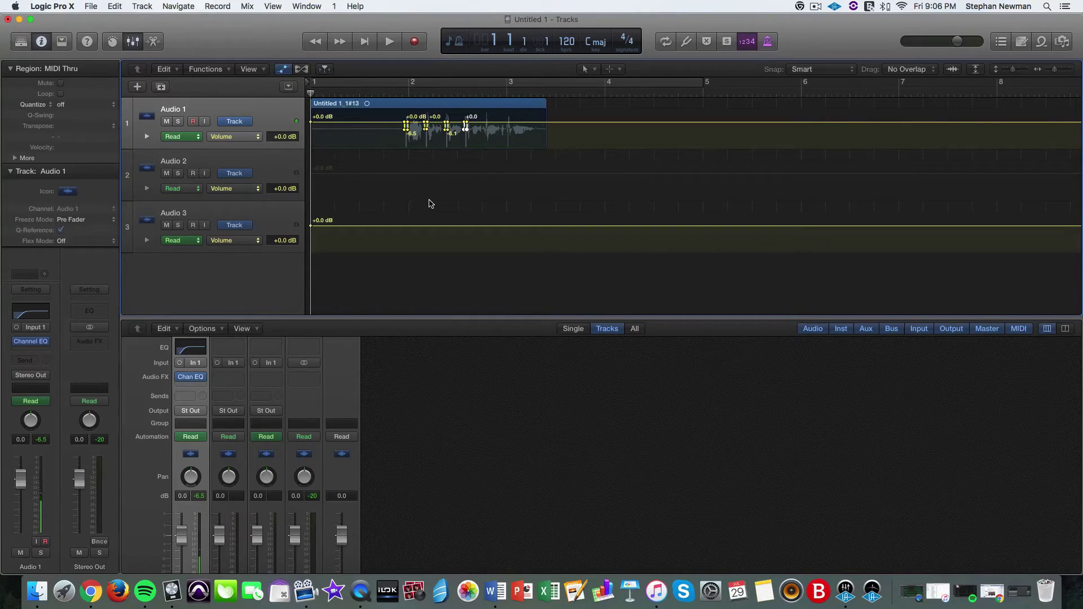
pyautogui.press('space')
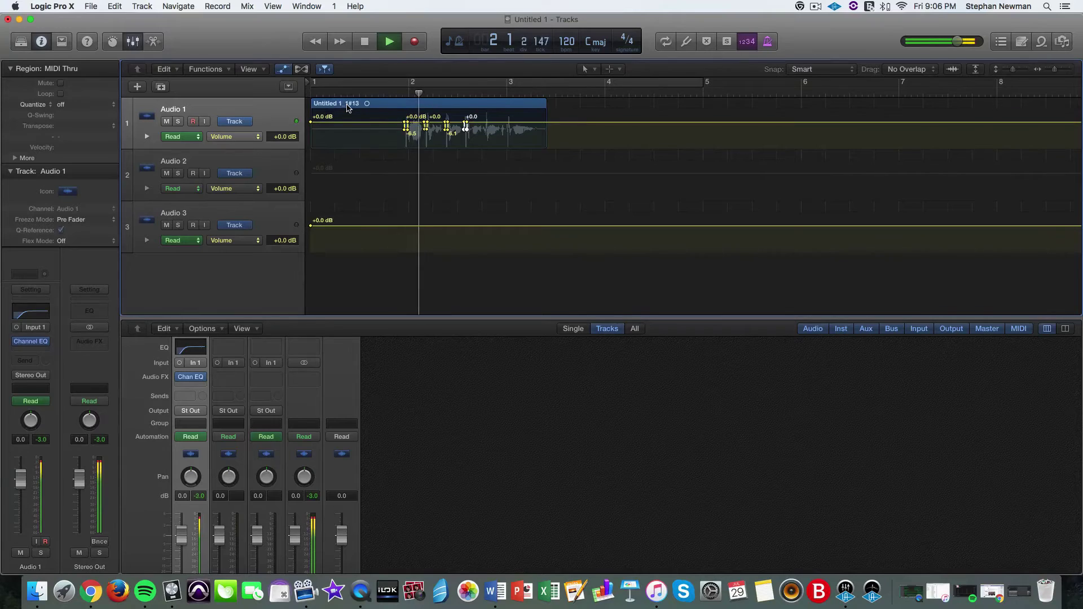
pyautogui.press('space')
pyautogui.click(348, 94)
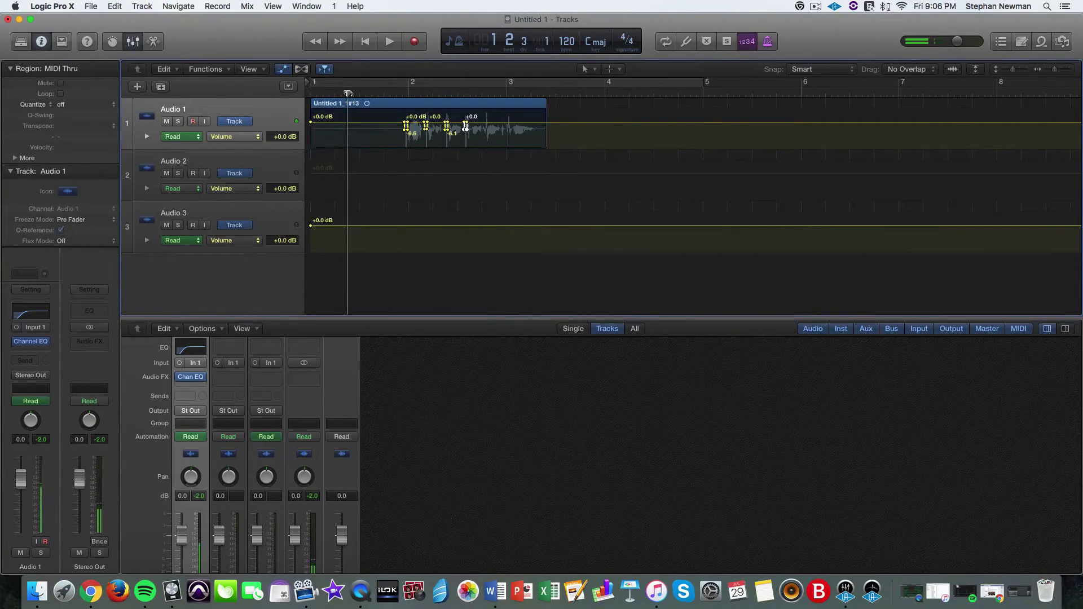
pyautogui.press('space')
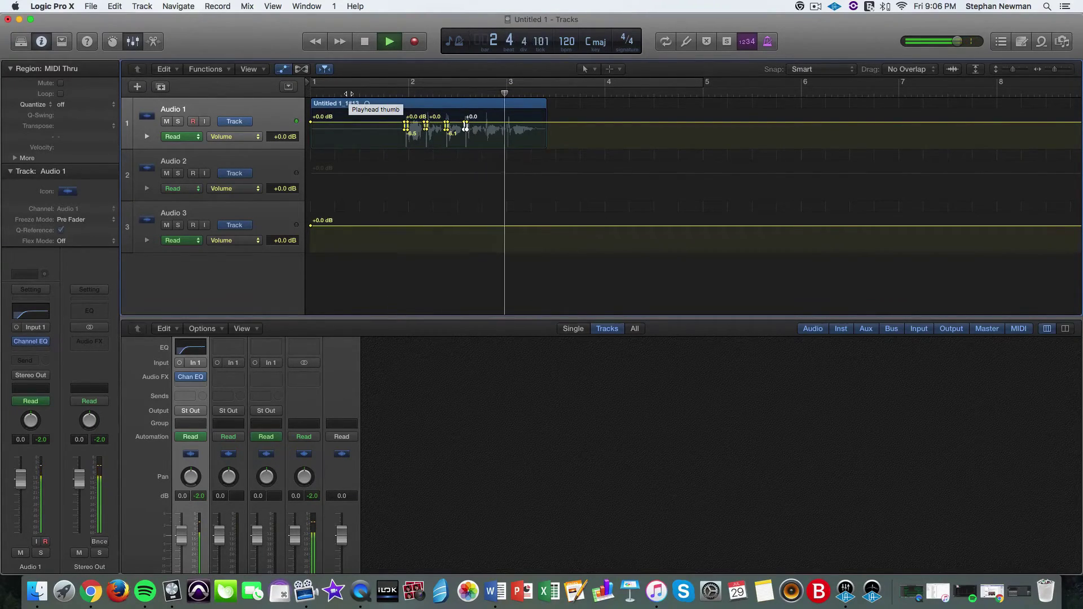
pyautogui.press('space')
# Select the Audio 1 region and delete the track's volume automation
pyautogui.click(361, 112)
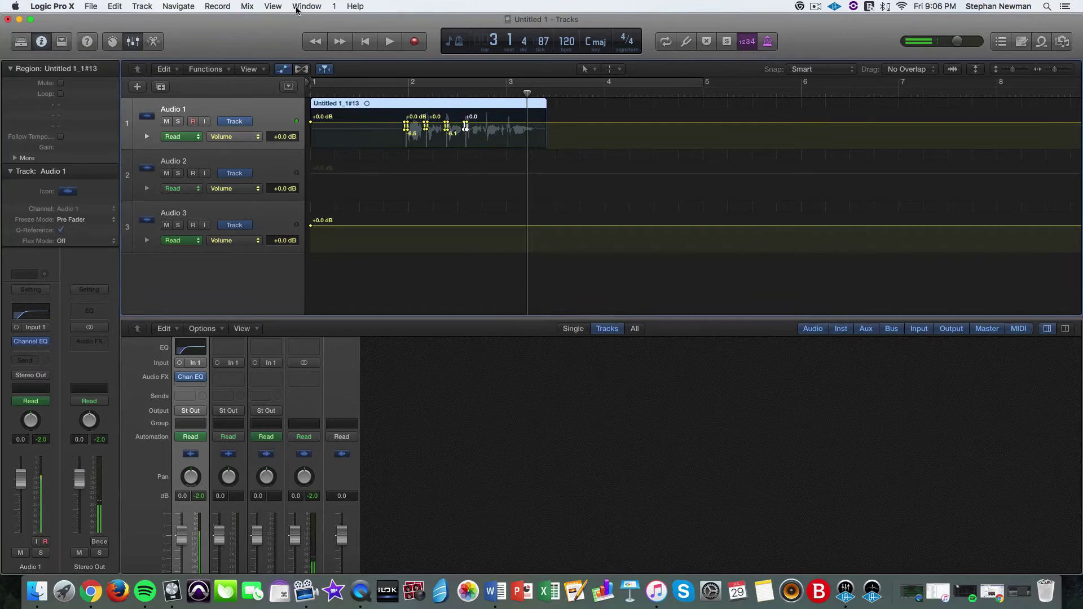
pyautogui.click(250, 8)
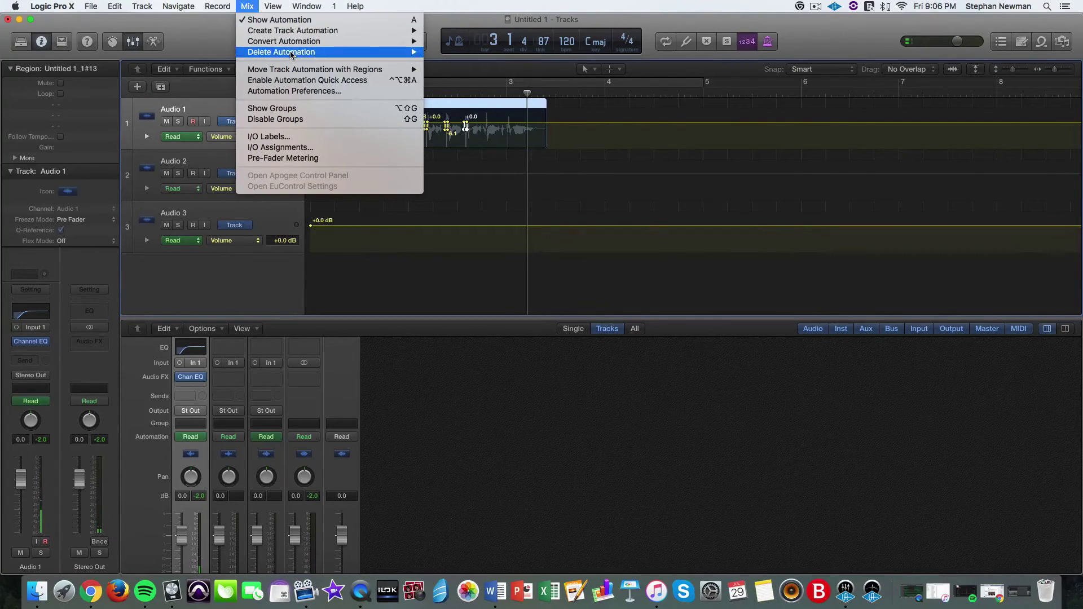
pyautogui.moveTo(404, 57)
pyautogui.click(464, 52)
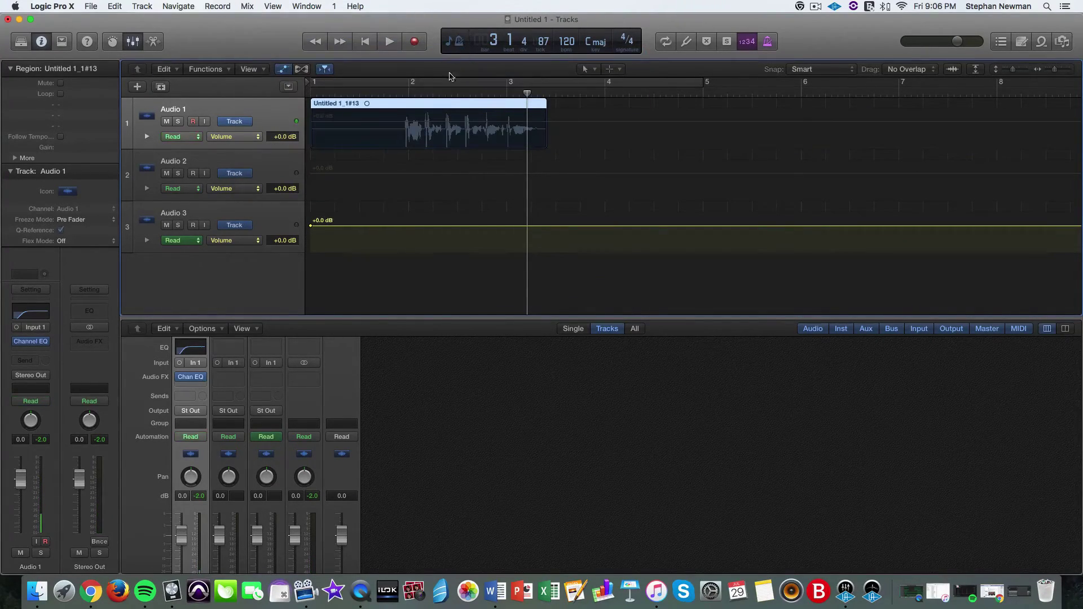
# Play Audio 1 from about bar 1 beat 2 without volume automation for comparison, and move the playhead to bar 1 beat 3
pyautogui.click(339, 89)
pyautogui.press('space')
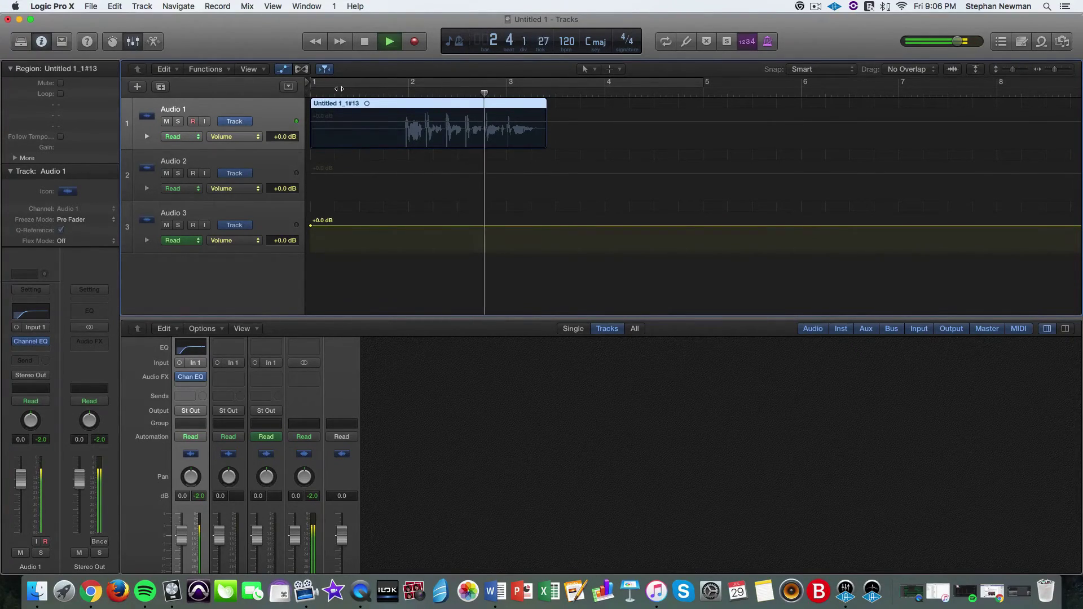
pyautogui.press('space')
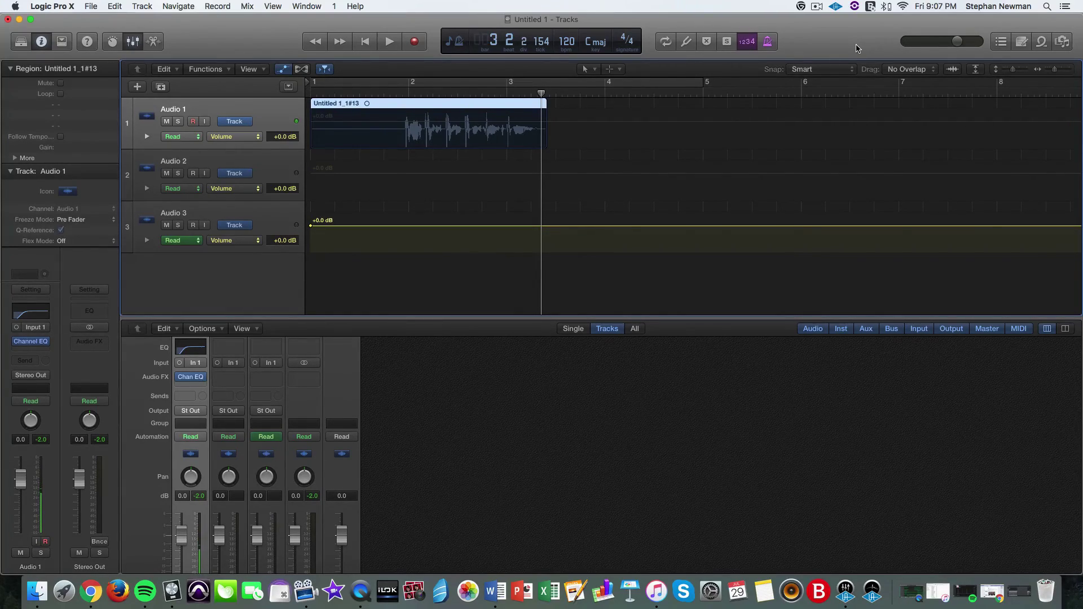
pyautogui.click(360, 92)
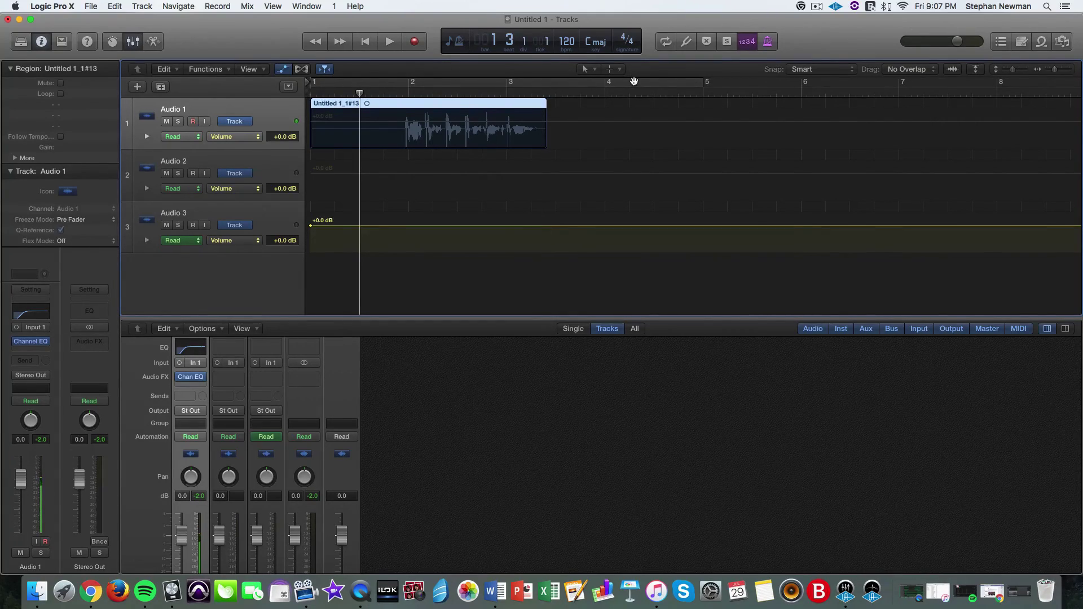